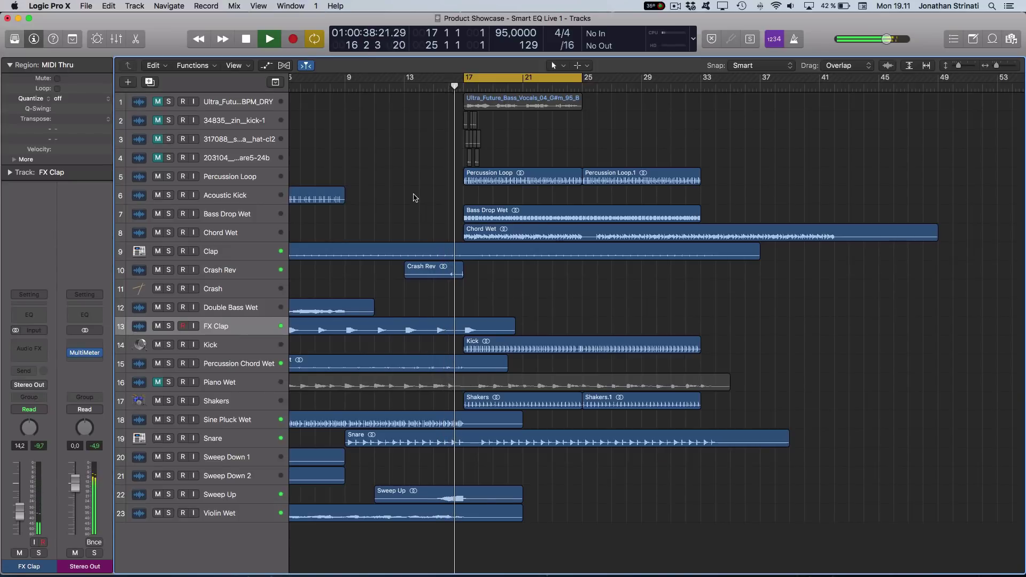
# Select track 1 (Ultra_Futu...BPM_DRY), the dry Future Bass vocals track carrying smartEQlive.
pyautogui.click(160, 105)
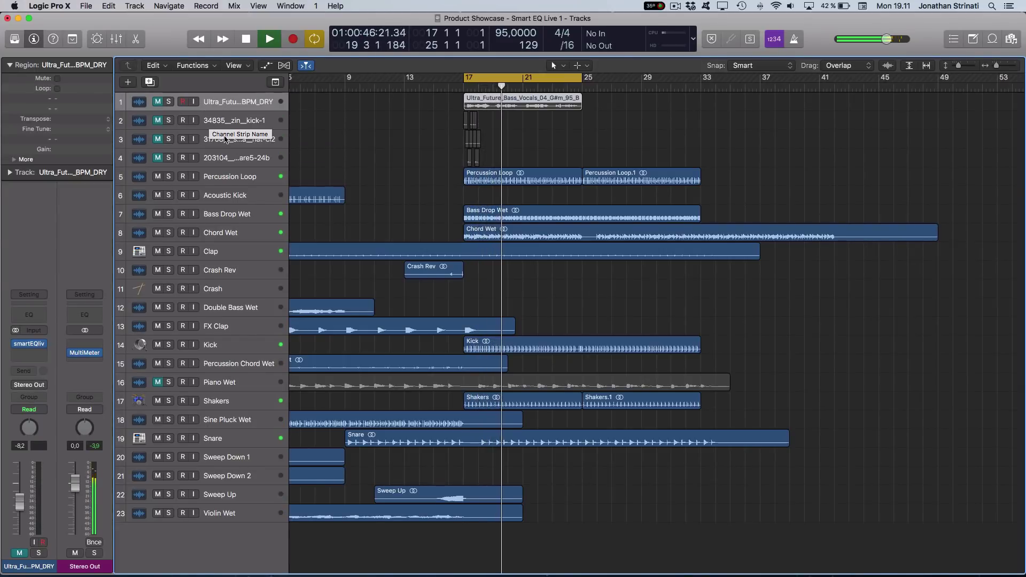
# Open smartEQlive on the vocals track, stop playback, and unmute and solo that track.
pyautogui.click(15, 344)
pyautogui.press('space')
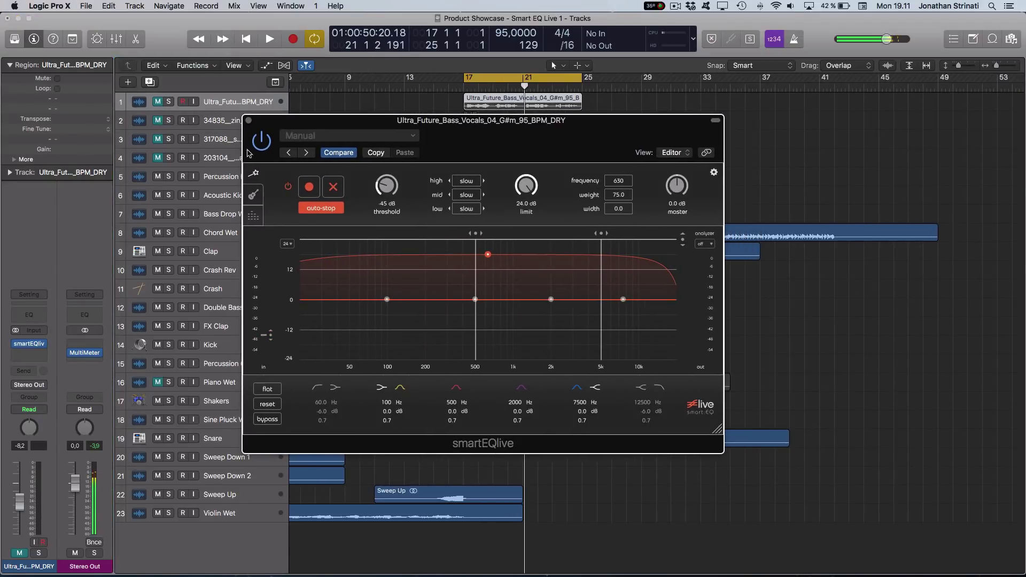
pyautogui.click(158, 102)
pyautogui.hotkey('ctrl', 's')
pyautogui.click(510, 148)
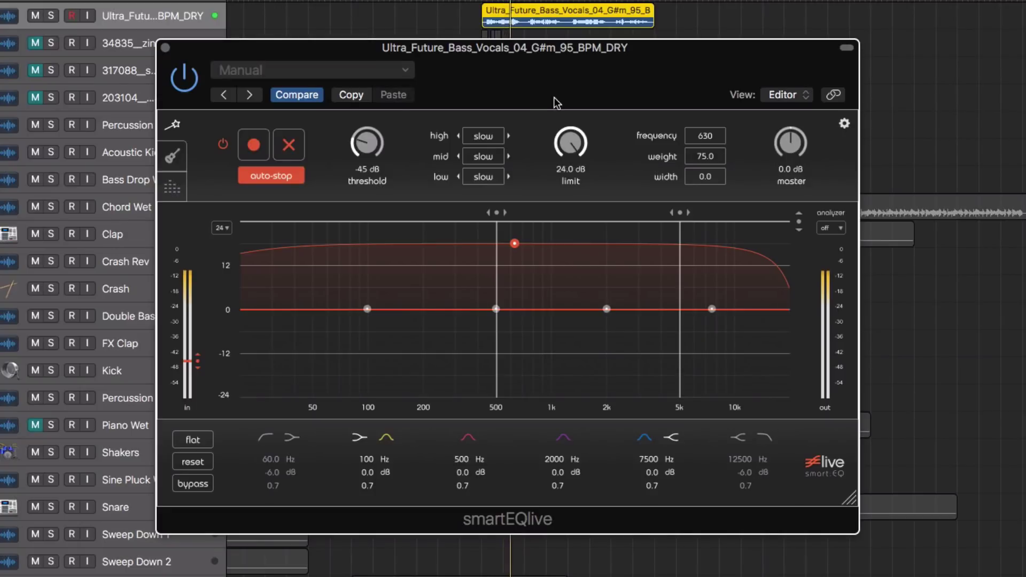
# Load the Vocals profile, resume playback and adjust the input threshold for learning.
pyautogui.click(173, 157)
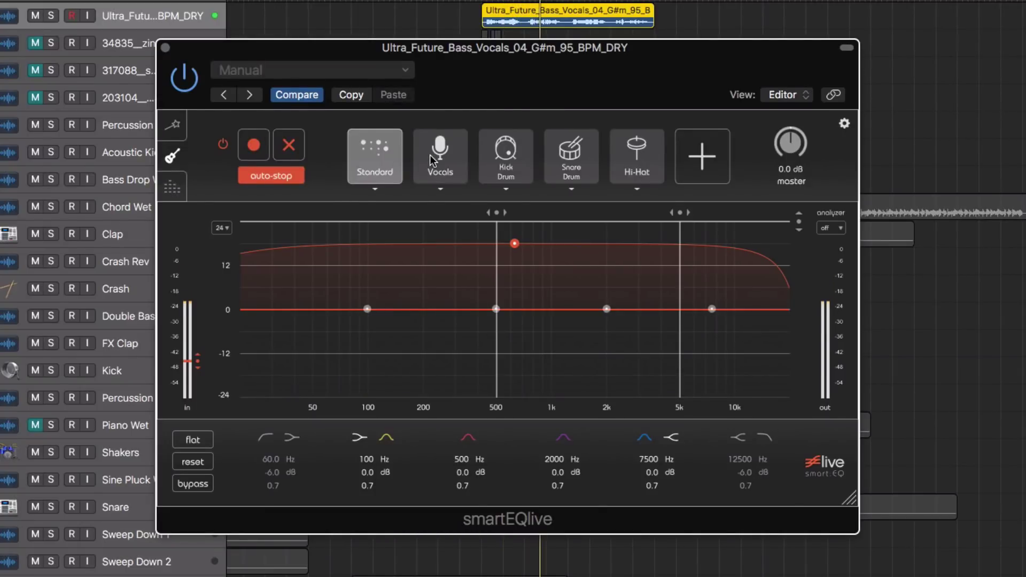
pyautogui.click(437, 154)
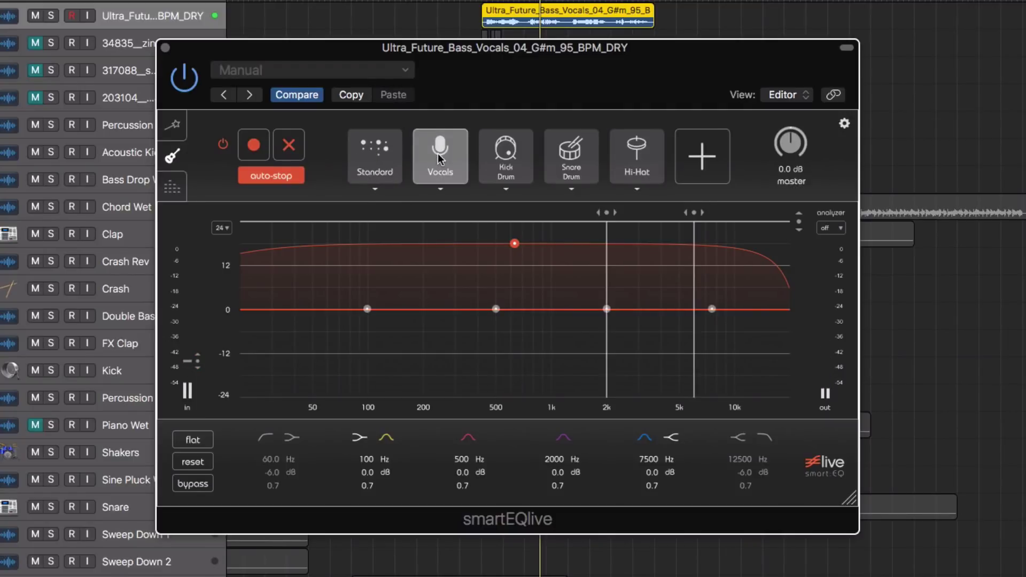
pyautogui.click(174, 127)
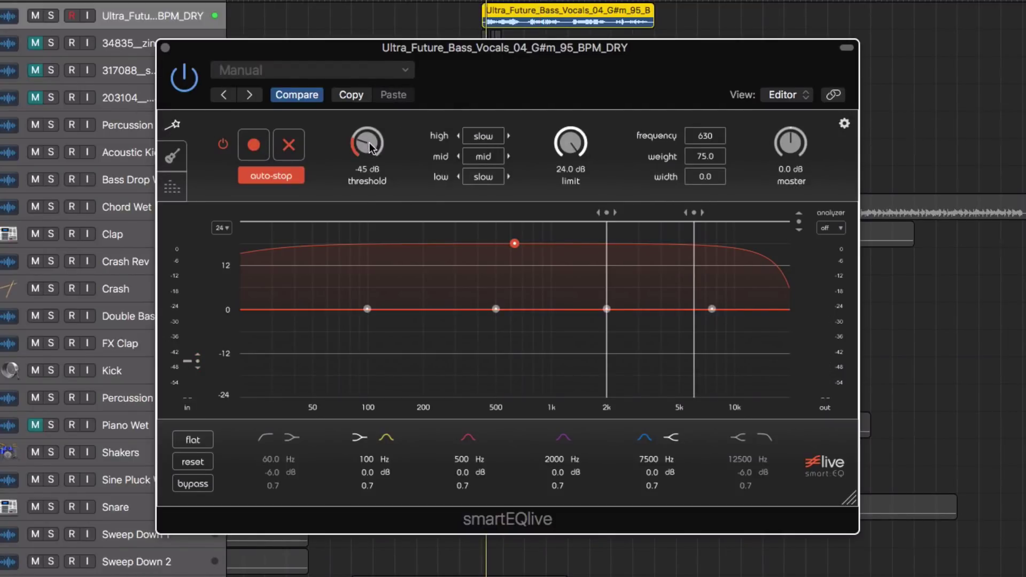
pyautogui.press('space')
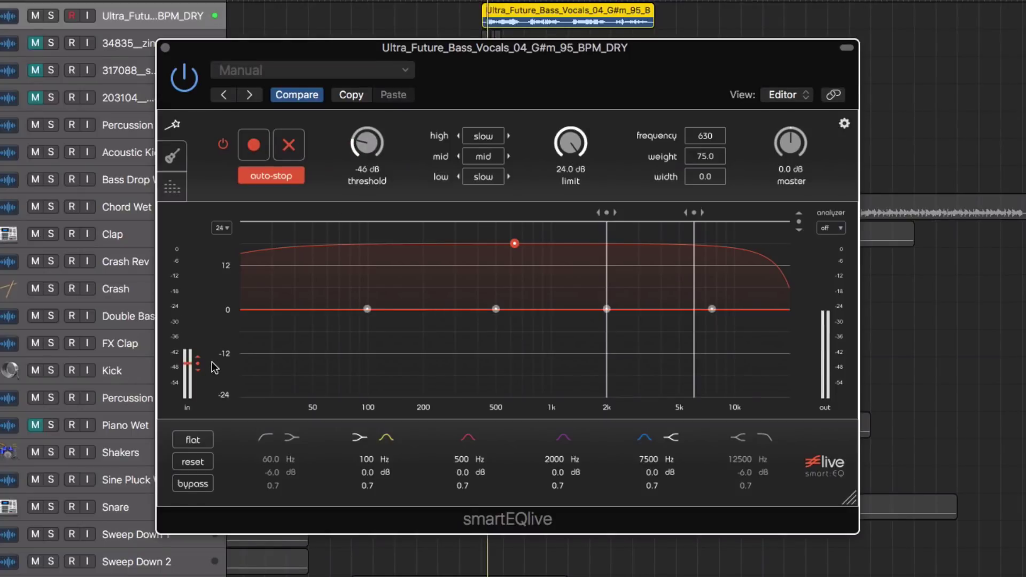
pyautogui.moveTo(197, 364)
pyautogui.mouseDown()
pyautogui.moveTo(197, 269)
pyautogui.moveTo(196, 359)
pyautogui.mouseUp()
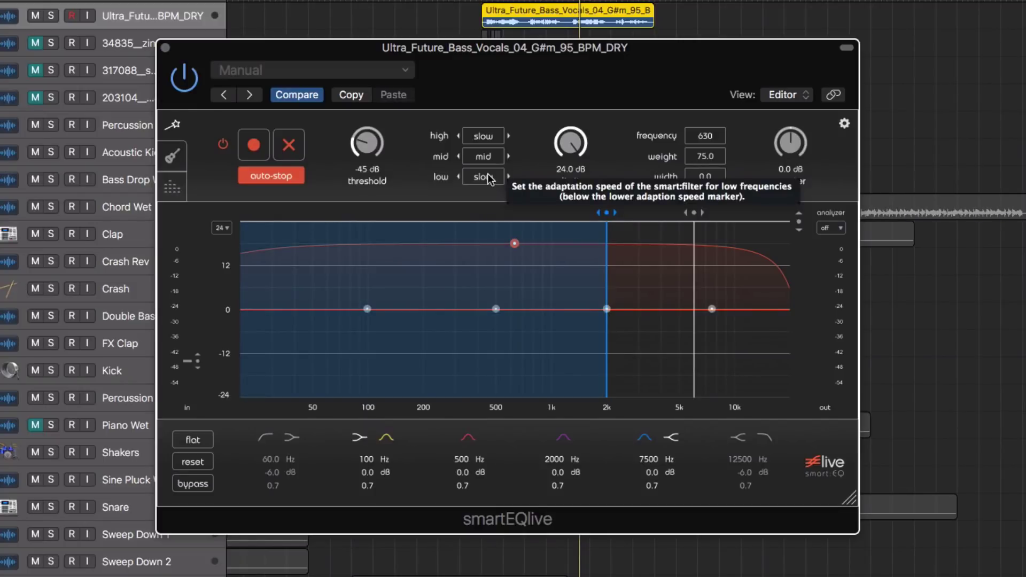
# Set high speed to fast and mid speed to mid, with band dividers at ~500 Hz and ~3 kHz.
pyautogui.click(484, 137)
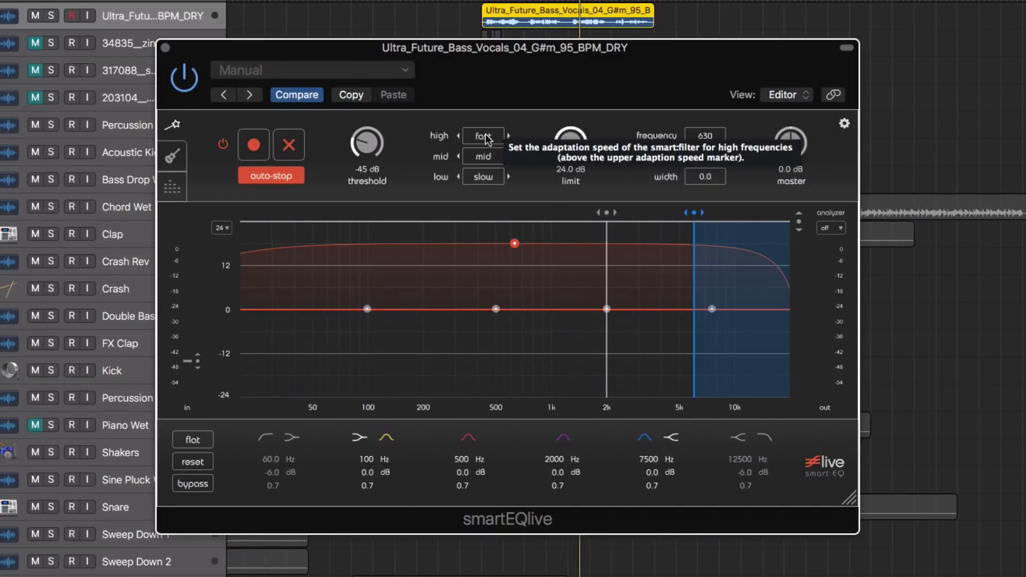
pyautogui.moveTo(602, 213)
pyautogui.mouseDown()
pyautogui.moveTo(424, 217)
pyautogui.moveTo(456, 219)
pyautogui.mouseUp()
pyautogui.moveTo(689, 215); pyautogui.dragTo(628, 219)
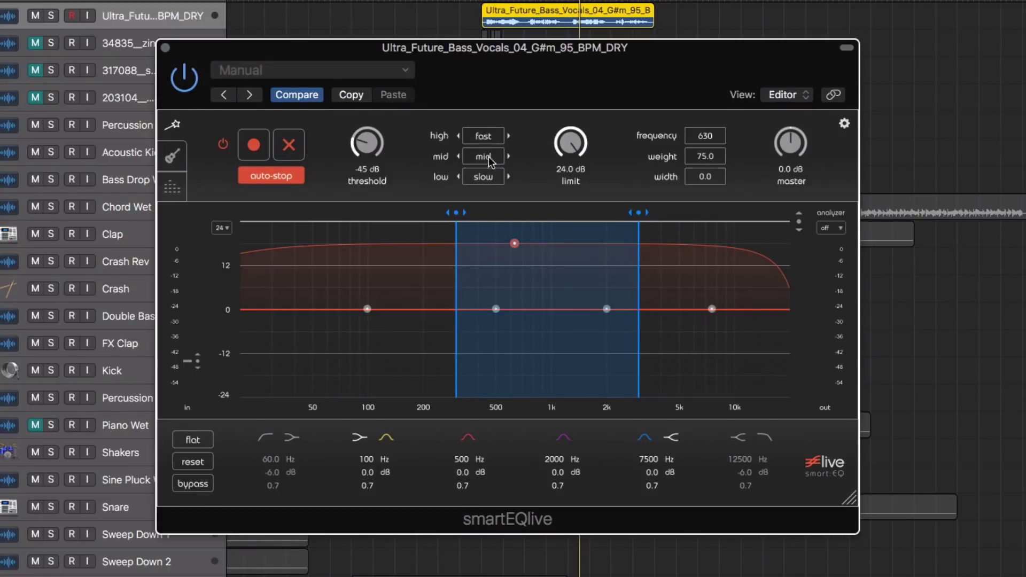
pyautogui.click(482, 157)
pyautogui.click(483, 157)
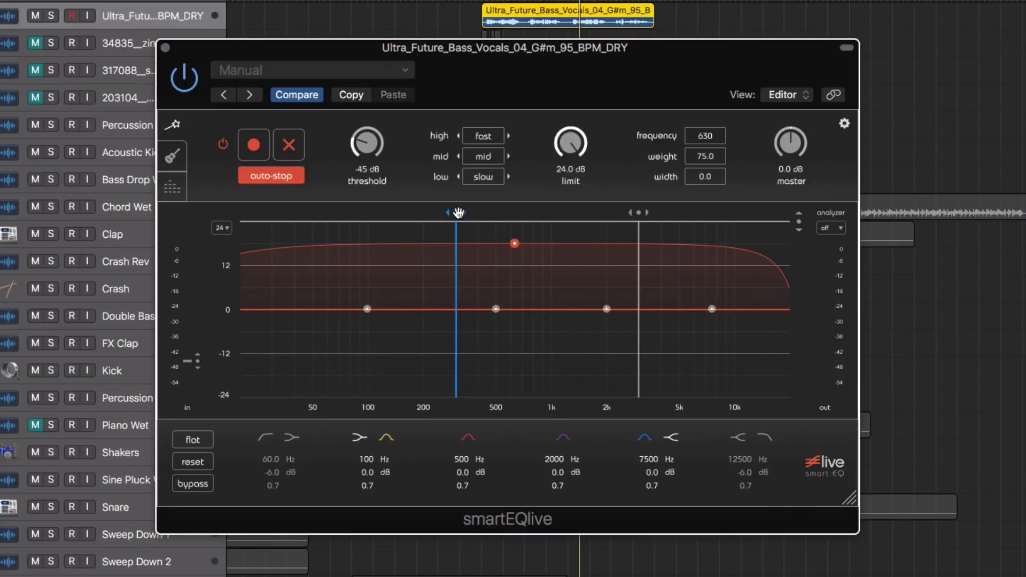
pyautogui.moveTo(459, 213); pyautogui.dragTo(483, 212)
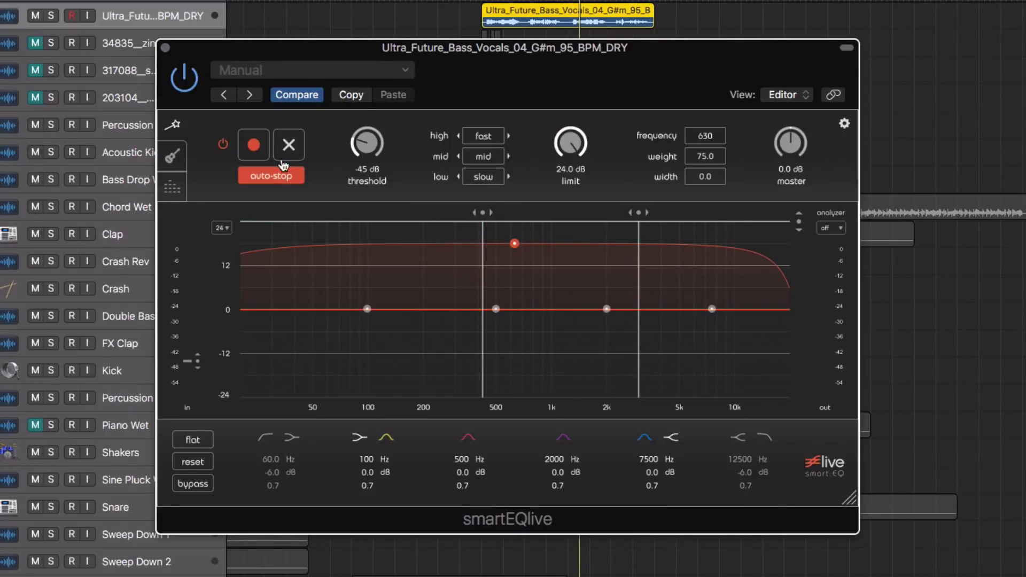
# Start learning and play the soloed vocals so smartEQlive computes its correction curve.
pyautogui.click(253, 147)
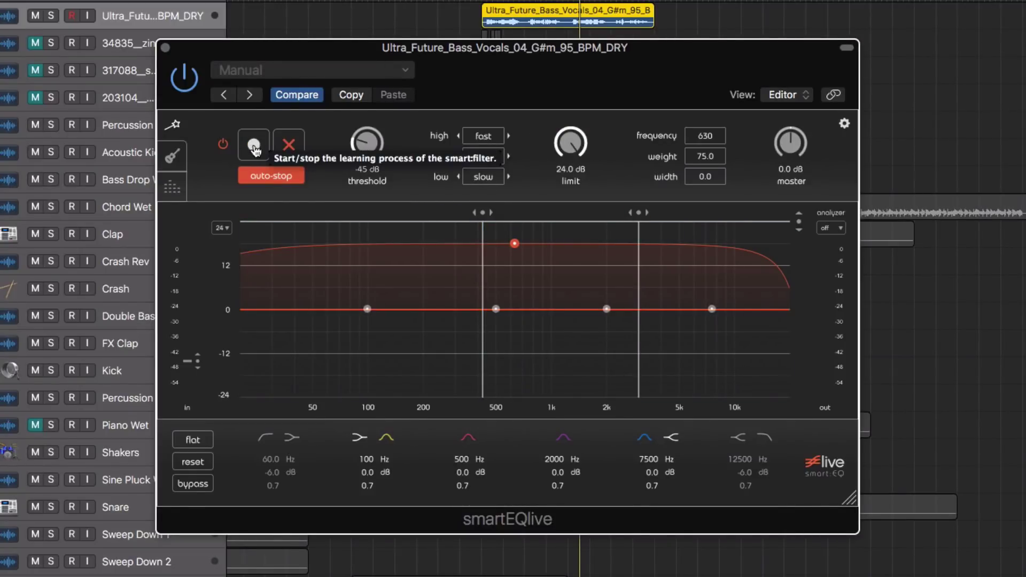
pyautogui.press('space')
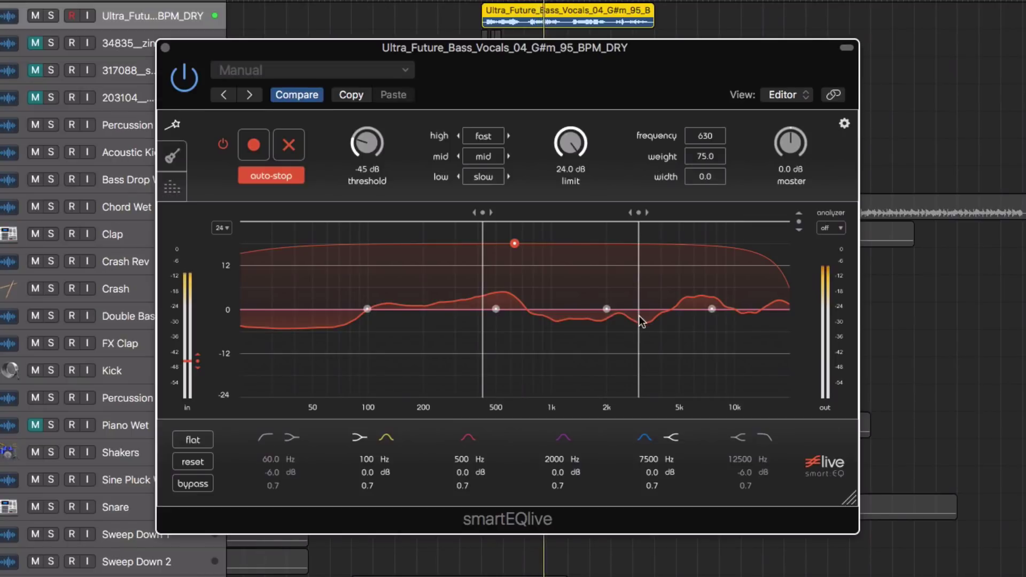
# Toggle the internal bypass on and off repeatedly to compare dry and EQ'd vocals.
pyautogui.click(191, 484)
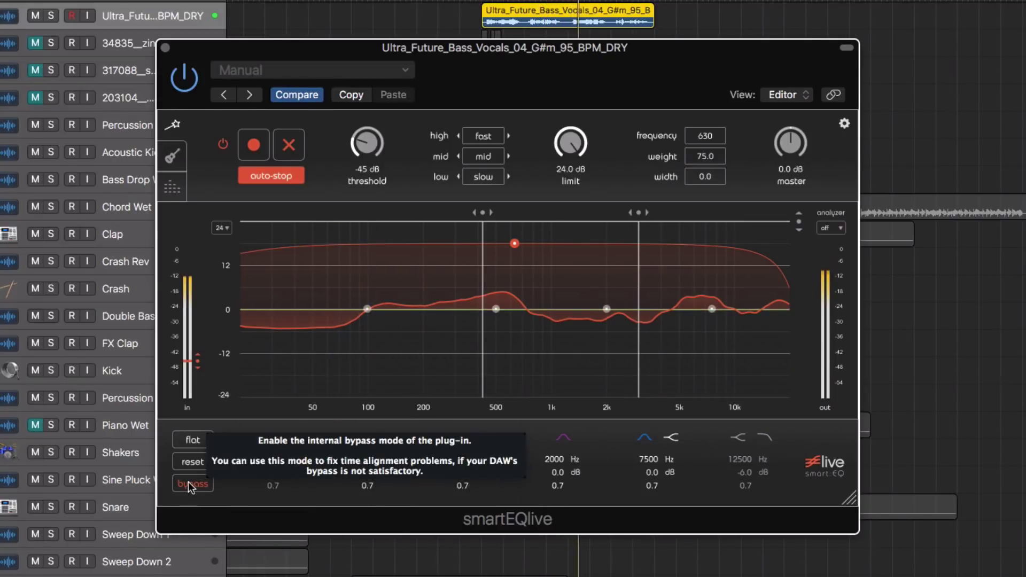
pyautogui.click(188, 482)
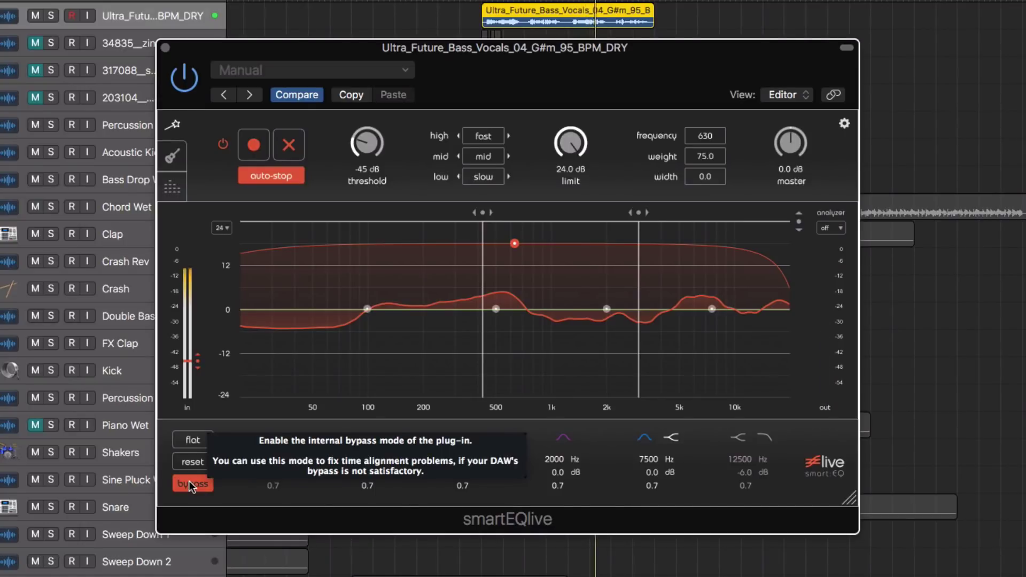
pyautogui.click(189, 481)
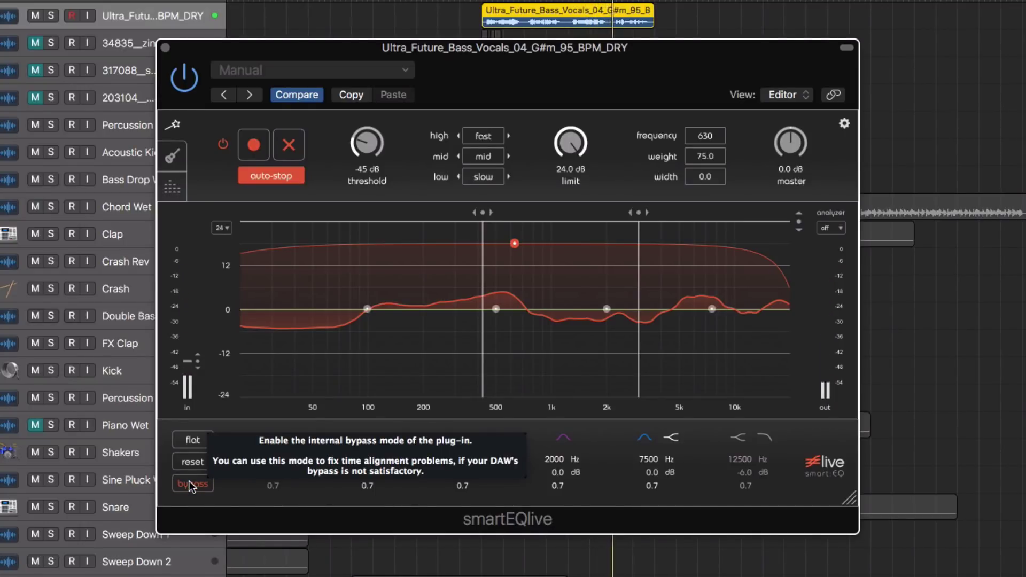
pyautogui.click(188, 480)
pyautogui.click(188, 480)
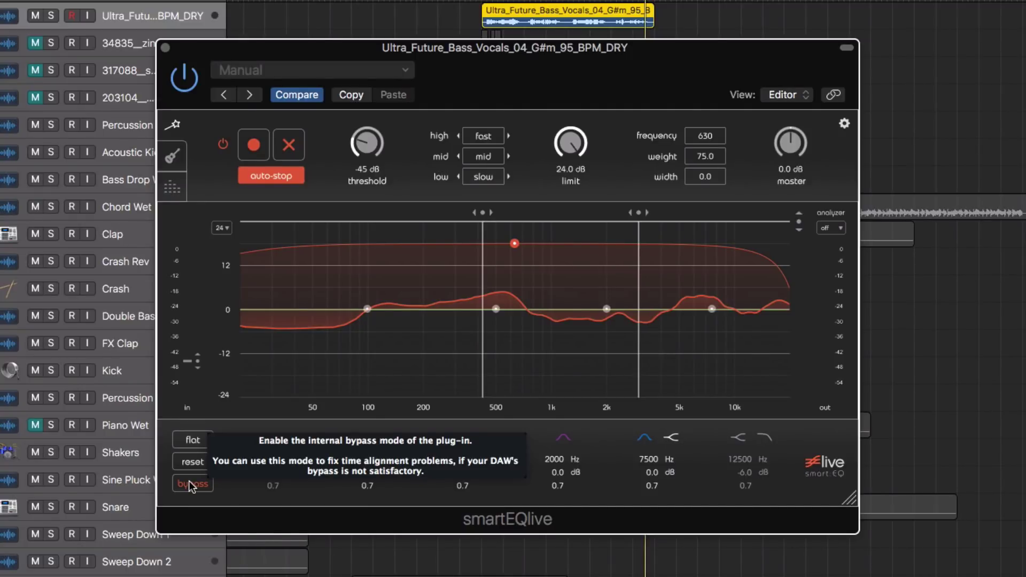
# With bypass off and playback running, turn the 500 Hz band into a 534 Hz, -2.6 dB, Q 0.9 cut.
pyautogui.click(191, 484)
pyautogui.press('space')
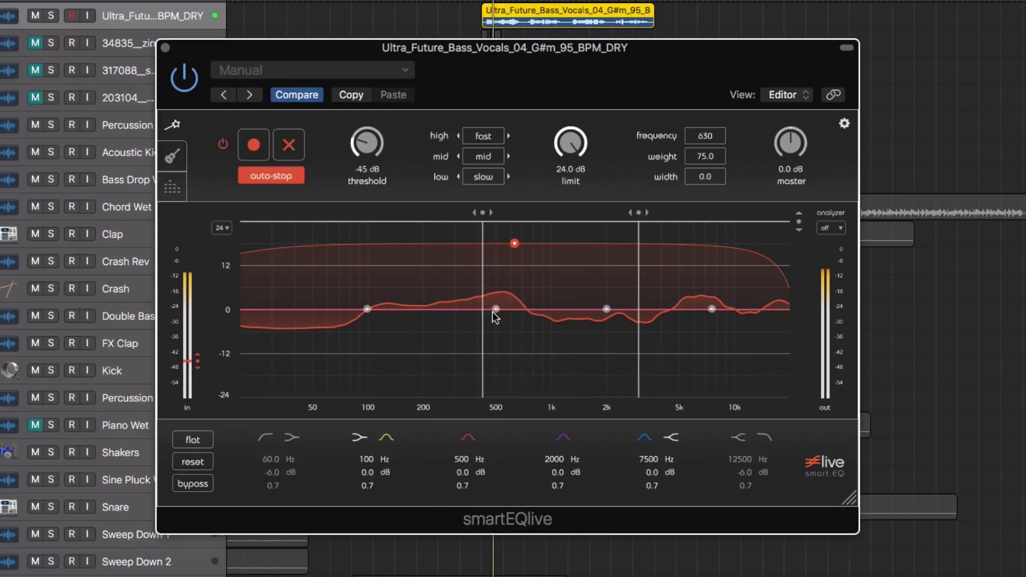
pyautogui.moveTo(493, 313)
pyautogui.mouseDown()
pyautogui.moveTo(492, 327)
pyautogui.moveTo(490, 313)
pyautogui.mouseUp()
pyautogui.moveTo(456, 458)
pyautogui.mouseDown()
pyautogui.moveTo(457, 438)
pyautogui.moveTo(472, 460)
pyautogui.moveTo(472, 448)
pyautogui.moveTo(467, 485)
pyautogui.moveTo(463, 436)
pyautogui.mouseUp()
pyautogui.moveTo(462, 485); pyautogui.dragTo(464, 489)
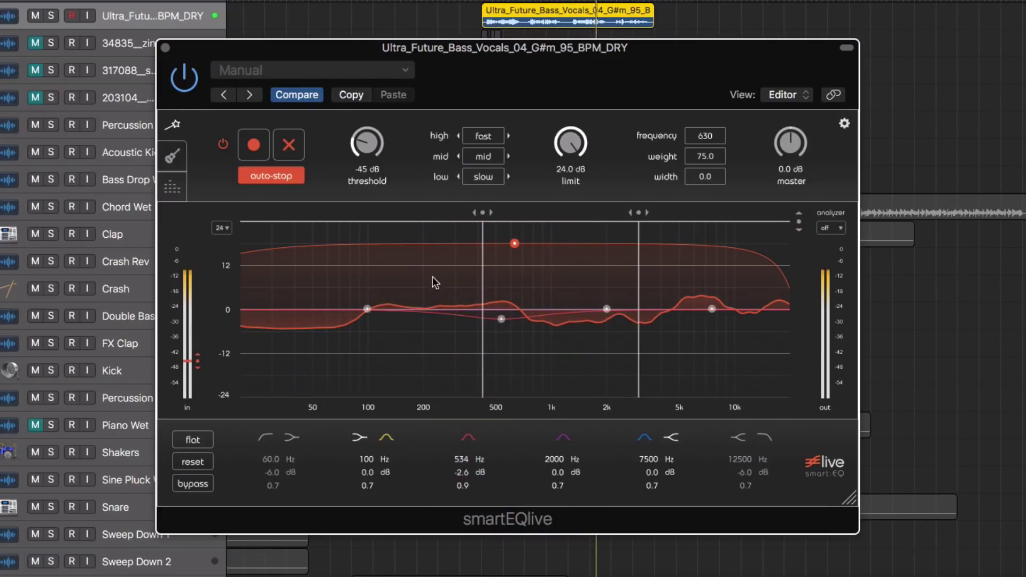
# Save the current curve as a hot-key profile named 'Vocal EQ', replacing Vocals.
pyautogui.click(174, 159)
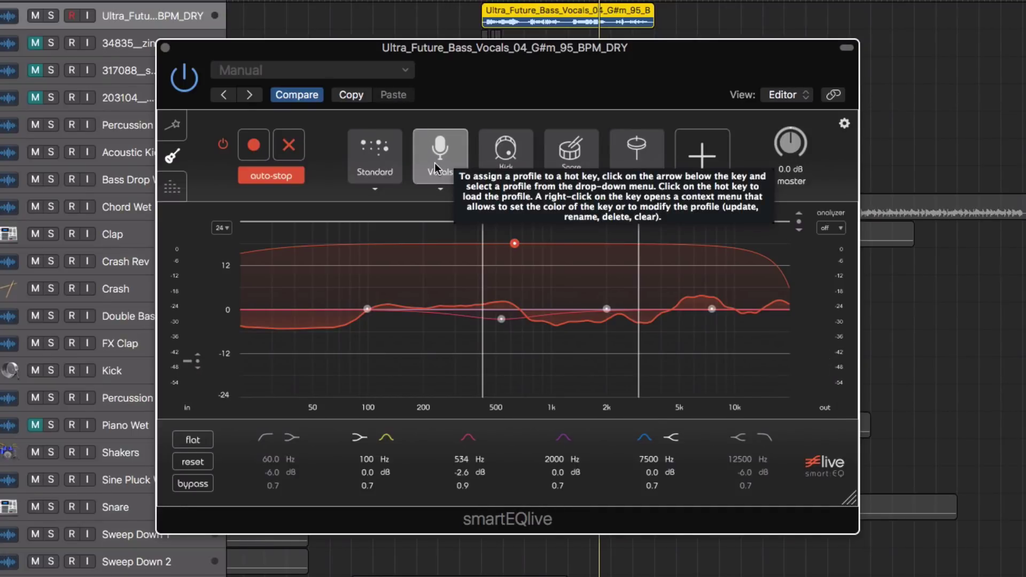
pyautogui.click(702, 153)
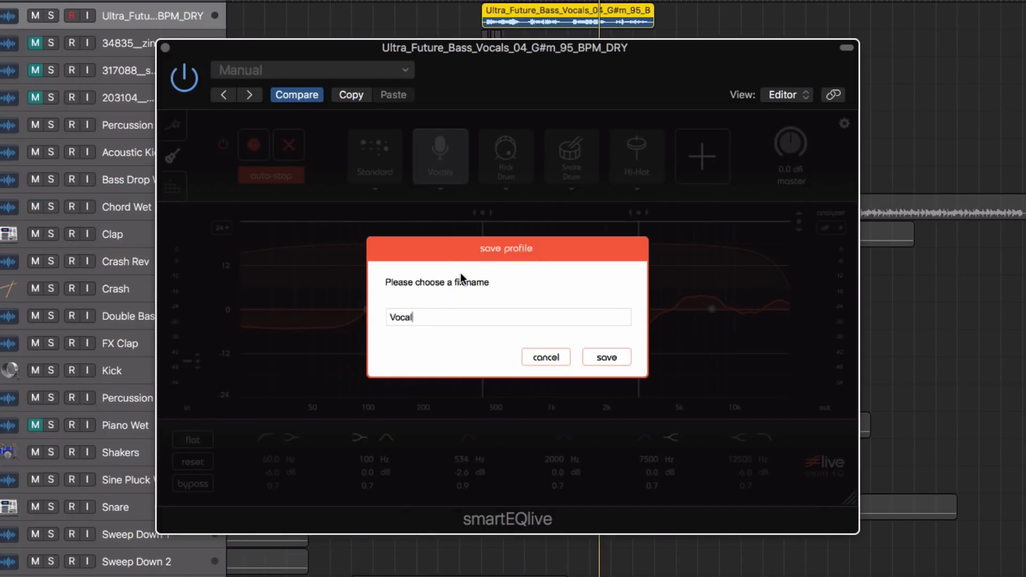
pyautogui.click(598, 357)
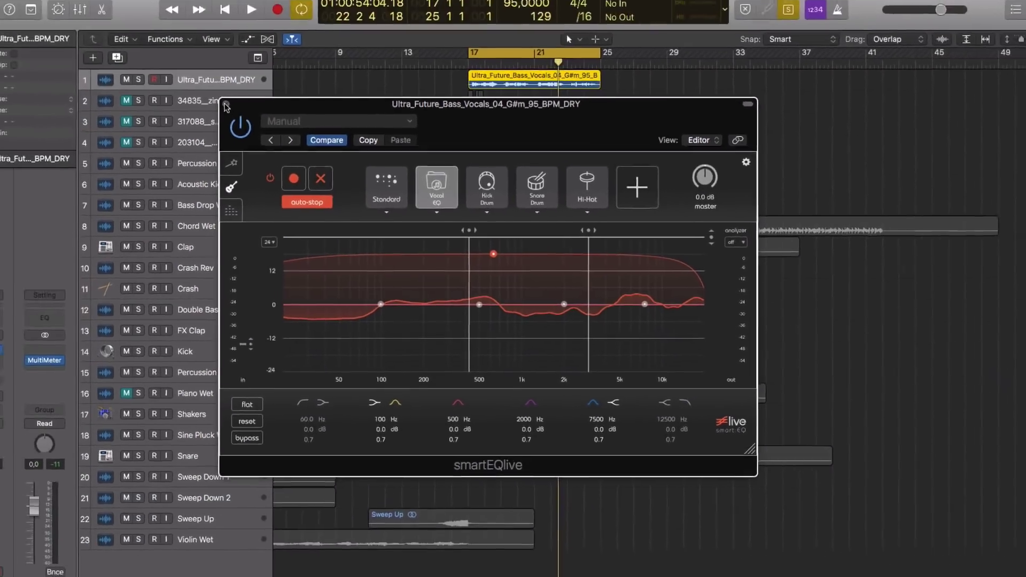
# Zoom in on the drum regions of tracks 2–4 and set the cycle to bars 17–18.
pyautogui.click(226, 105)
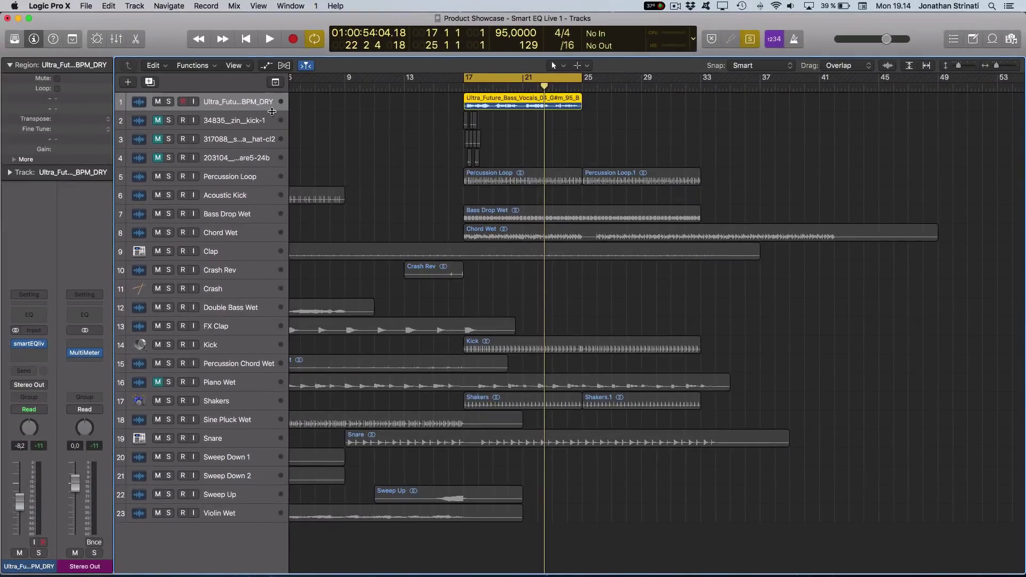
pyautogui.moveTo(442, 156); pyautogui.dragTo(508, 126)
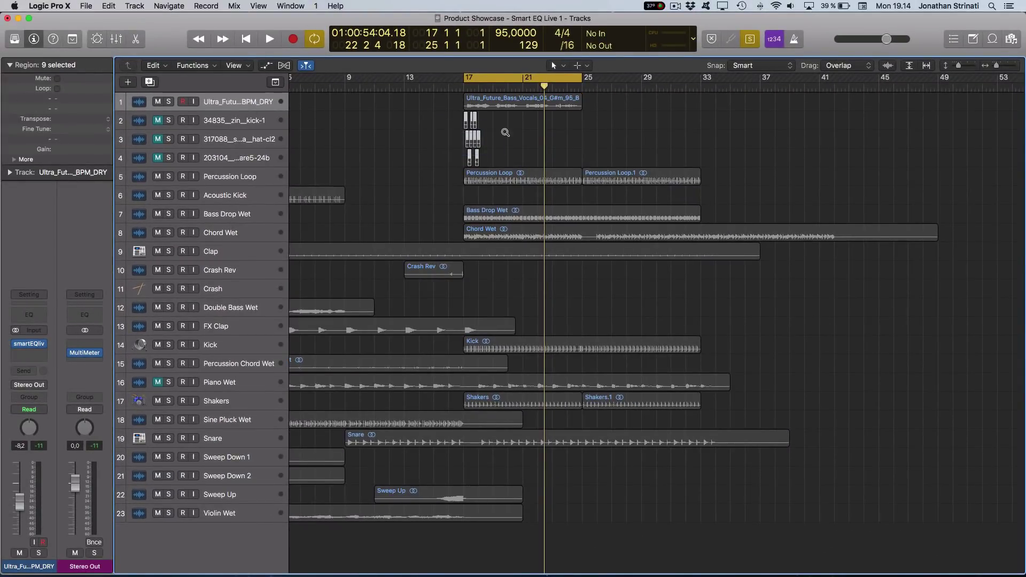
pyautogui.keyDown('ctrl'); pyautogui.keyDown('alt'); pyautogui.click(505, 133); pyautogui.keyUp('alt'); pyautogui.keyUp('ctrl')
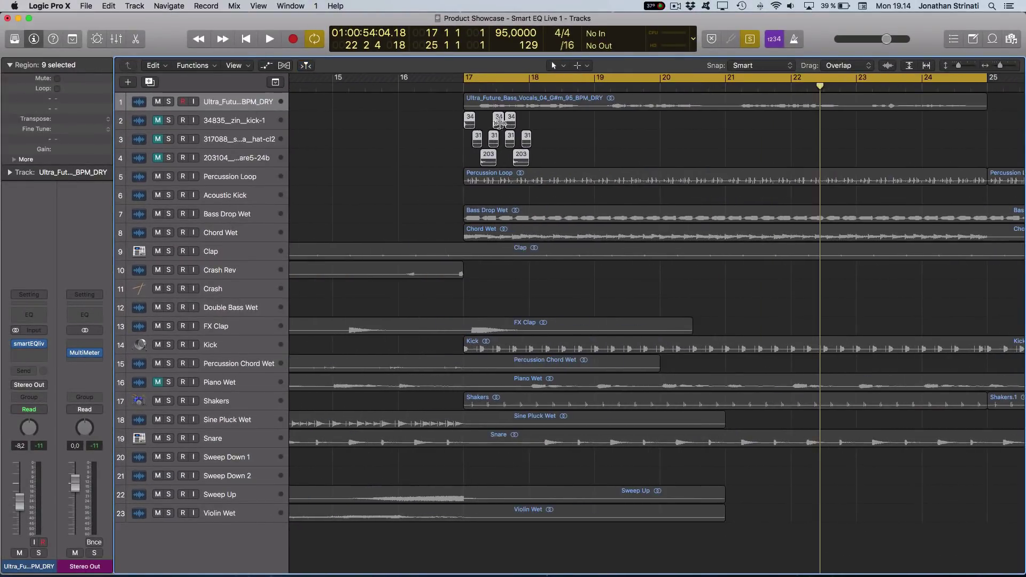
pyautogui.moveTo(472, 79); pyautogui.dragTo(529, 79)
# Solo the kick, hi-hat and snare tracks, start looped playback, and reselect the kick track.
pyautogui.click(225, 120)
pyautogui.moveTo(169, 158); pyautogui.dragTo(192, 122)
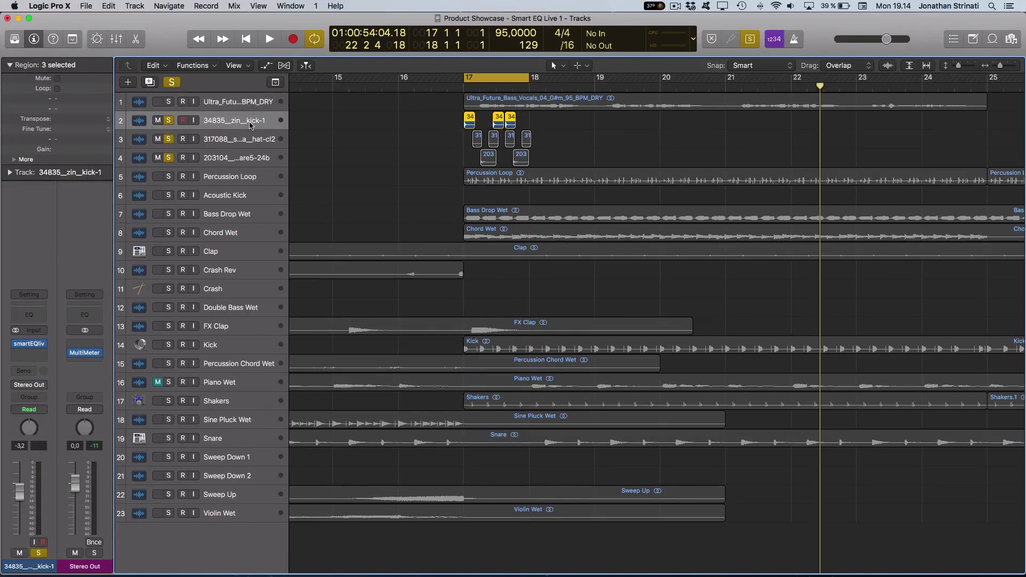
pyautogui.press('space')
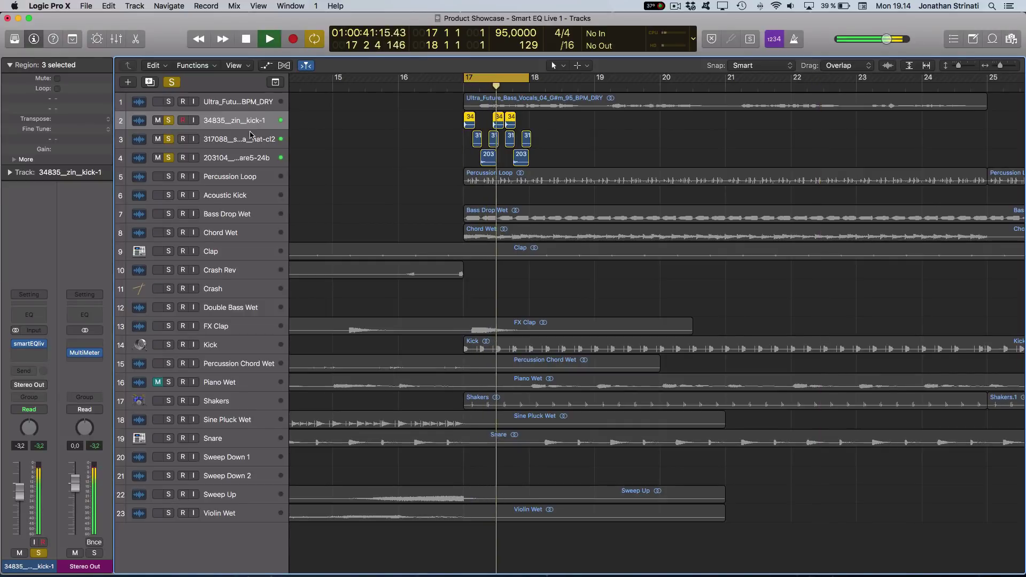
pyautogui.click(249, 138)
pyautogui.click(248, 156)
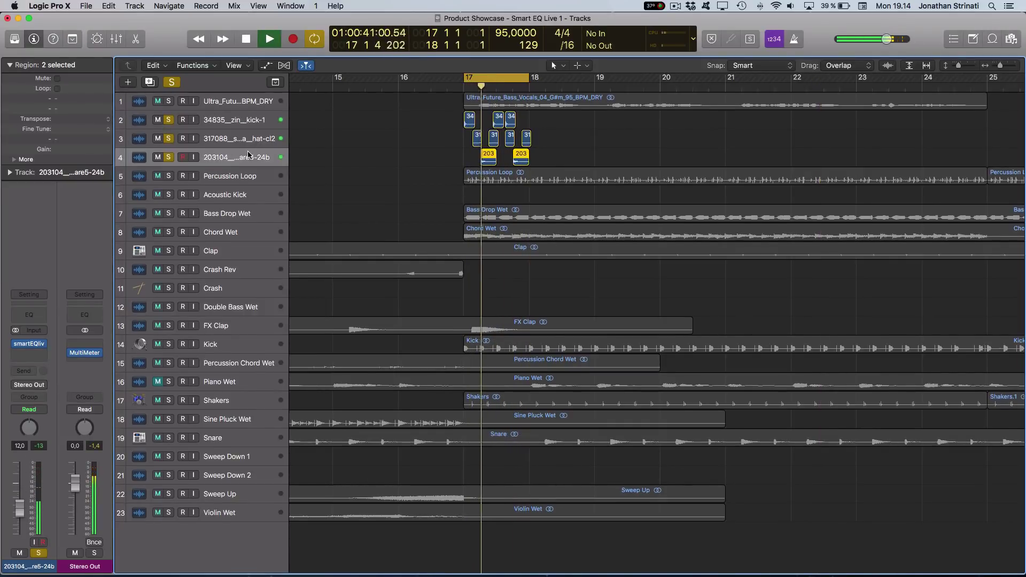
pyautogui.click(246, 120)
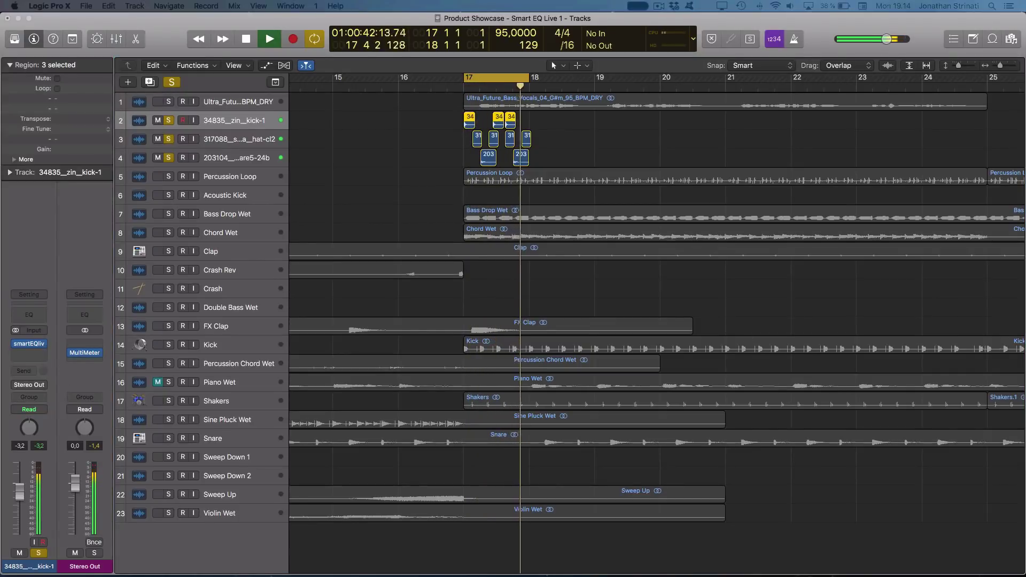
# Center the kick's smartEQlive window, use the Kick Drum profile, and learn its curve during playback.
pyautogui.moveTo(678, 134); pyautogui.dragTo(501, 154)
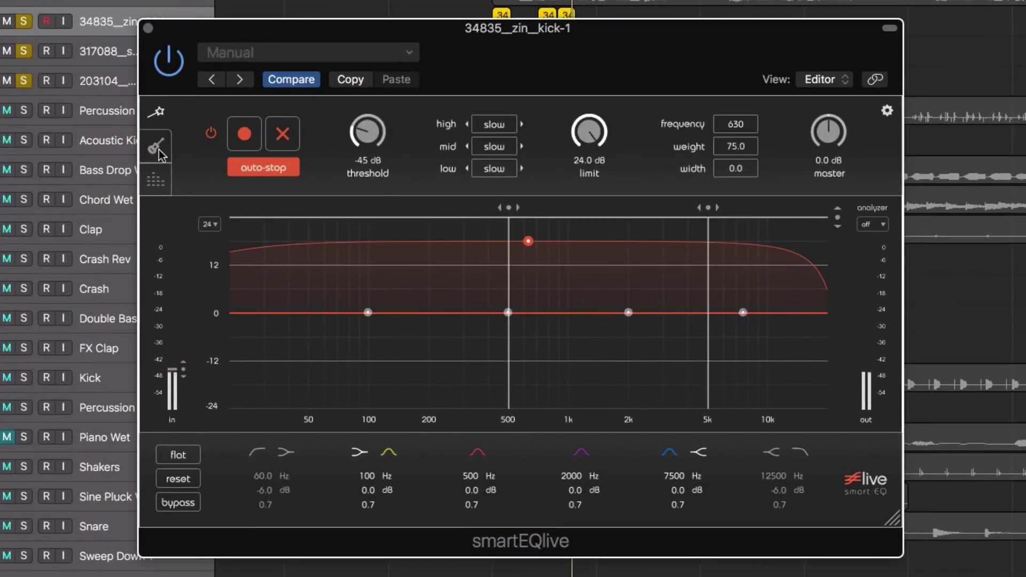
pyautogui.click(157, 152)
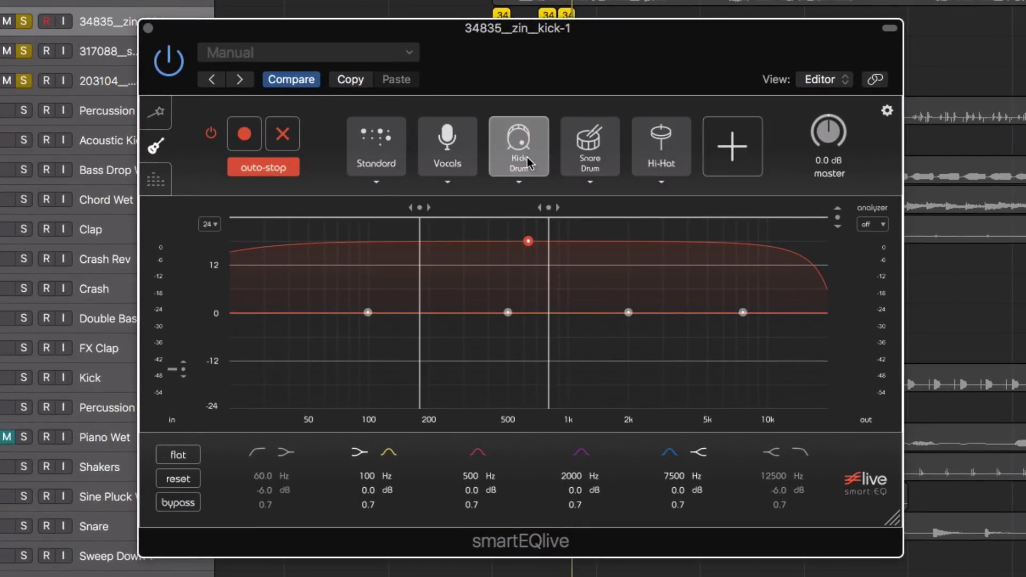
pyautogui.press('space')
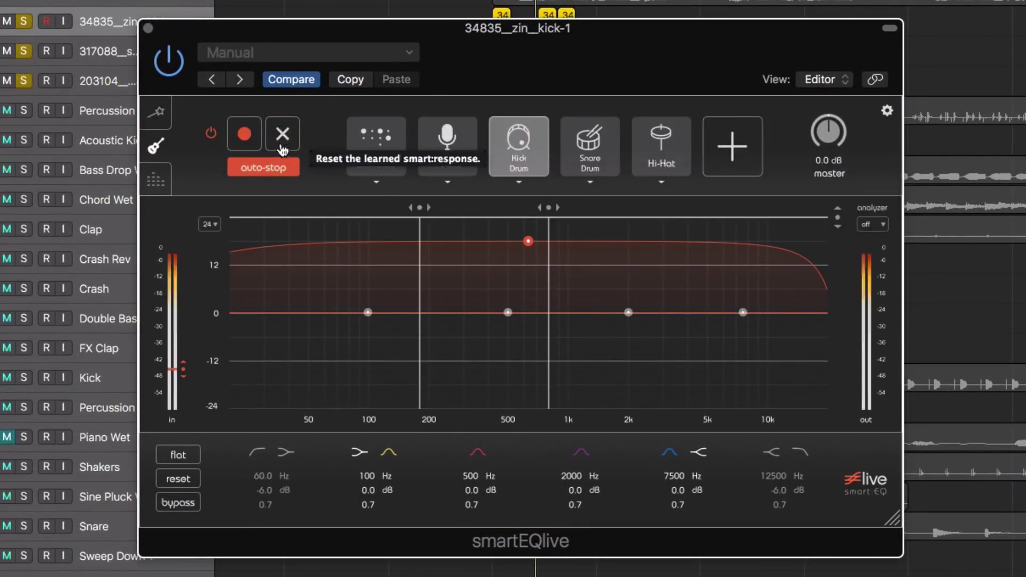
pyautogui.click(240, 137)
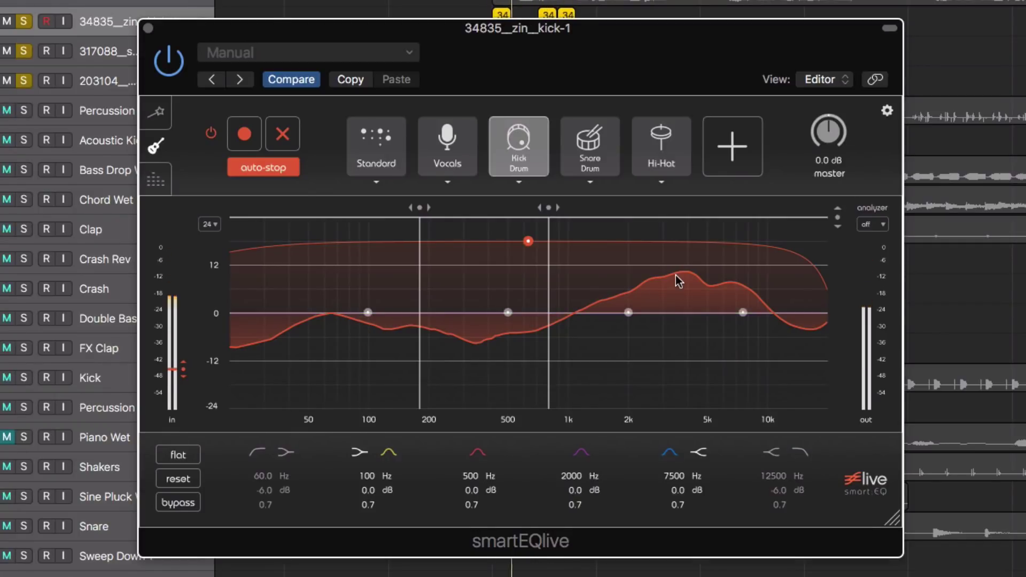
pyautogui.click(158, 114)
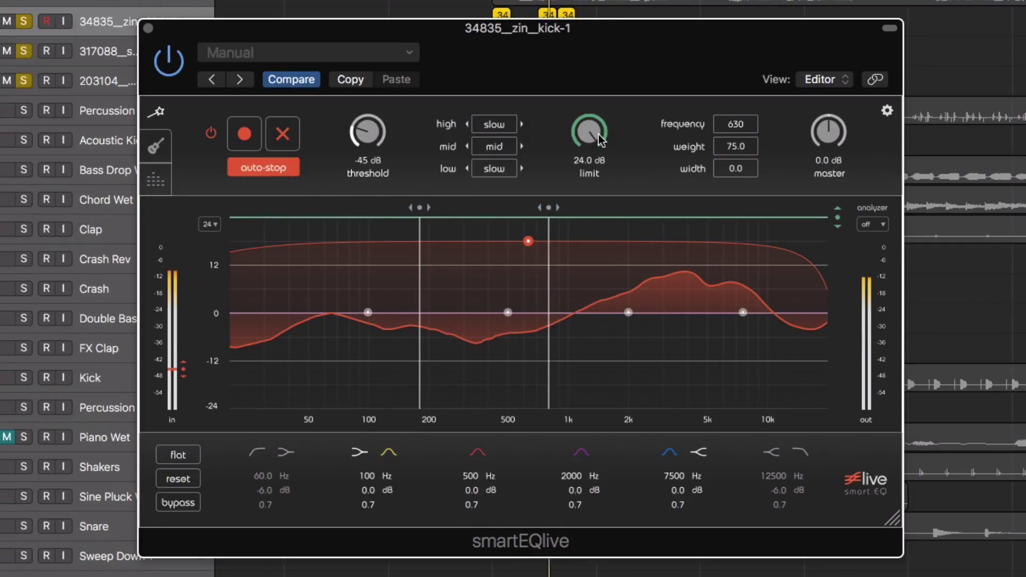
pyautogui.moveTo(598, 136); pyautogui.dragTo(604, 289)
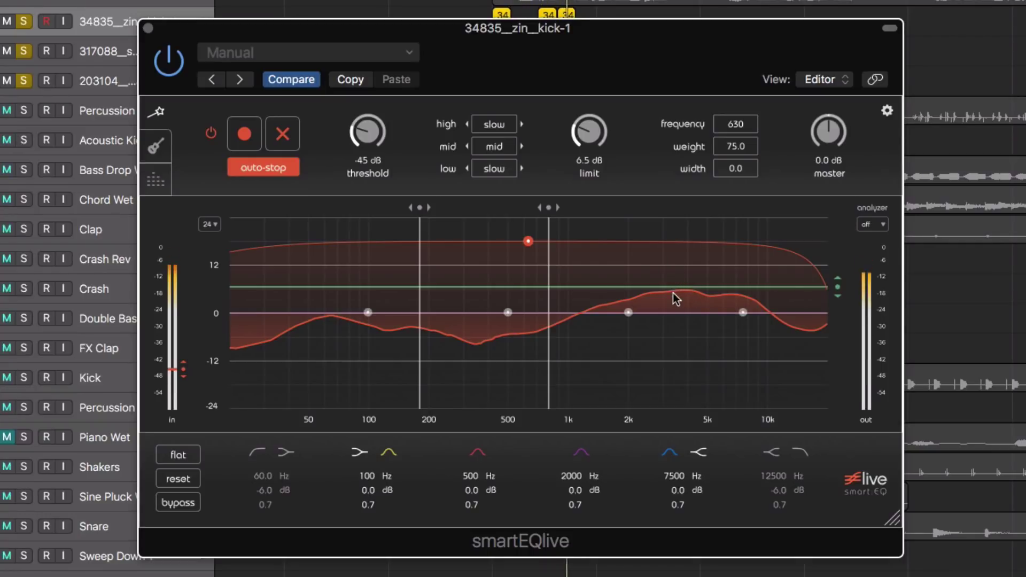
pyautogui.moveTo(601, 176); pyautogui.dragTo(489, 129)
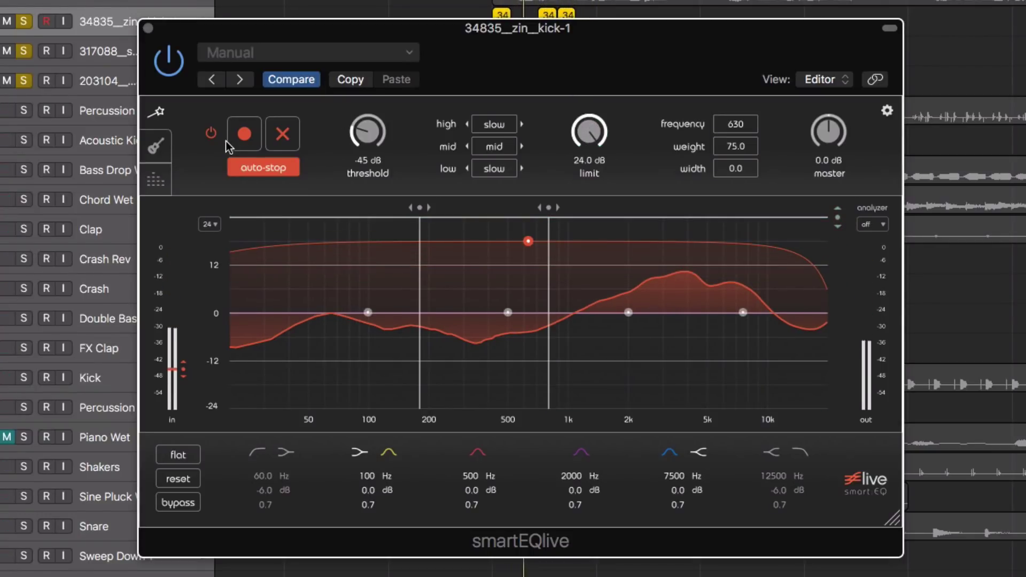
pyautogui.click(177, 503)
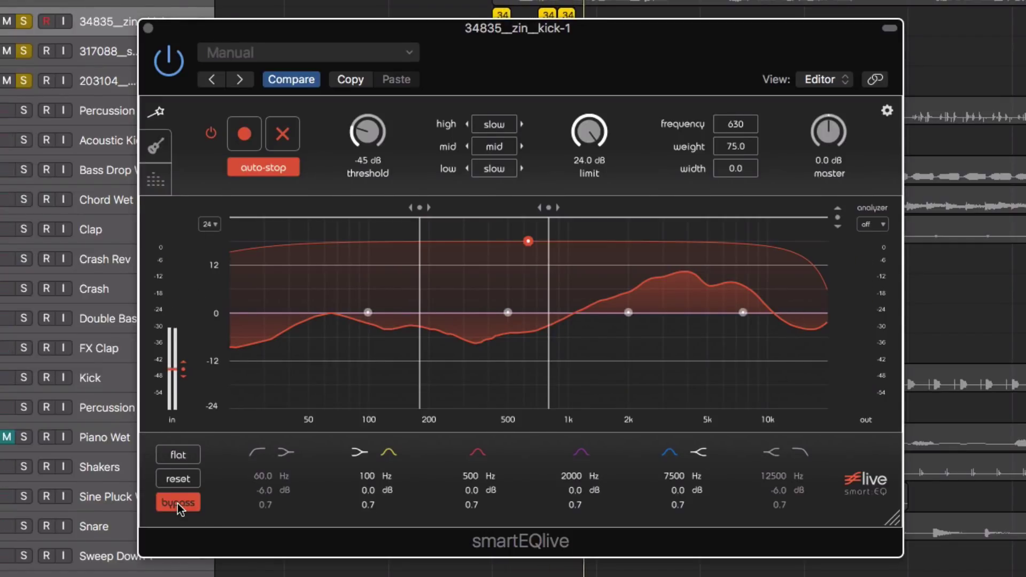
pyautogui.click(177, 504)
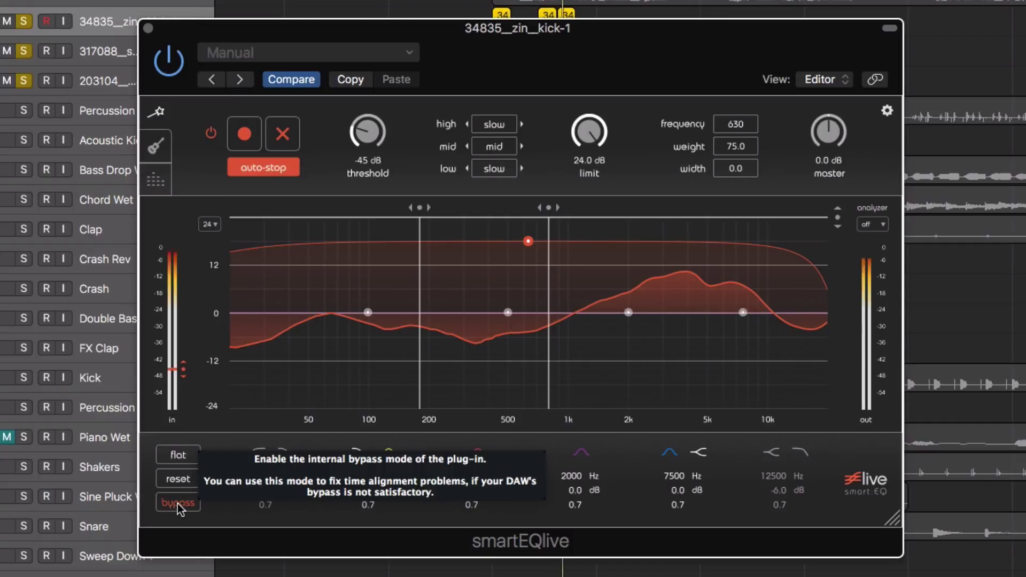
pyautogui.click(91, 51)
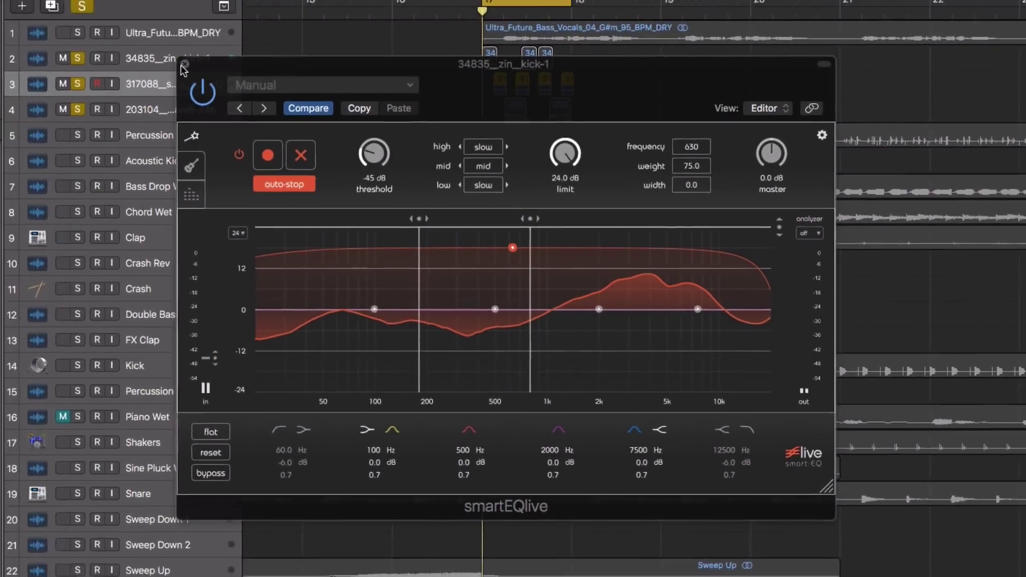
# Switch from the kick to the hat-cl2 smartEQlive, choose the Hi-Hat profile and start learning.
pyautogui.press('super+w')
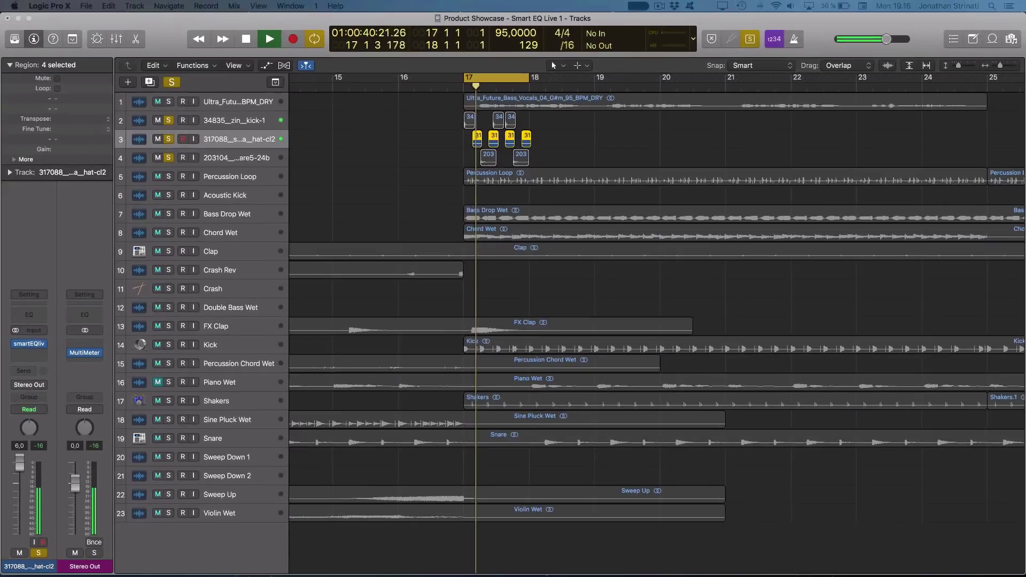
pyautogui.press('v')
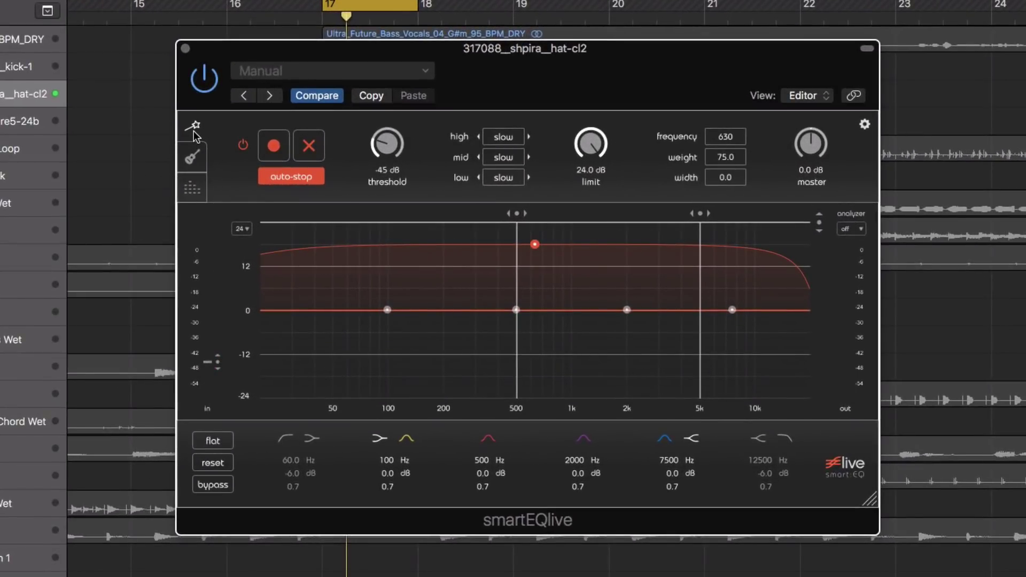
pyautogui.click(192, 157)
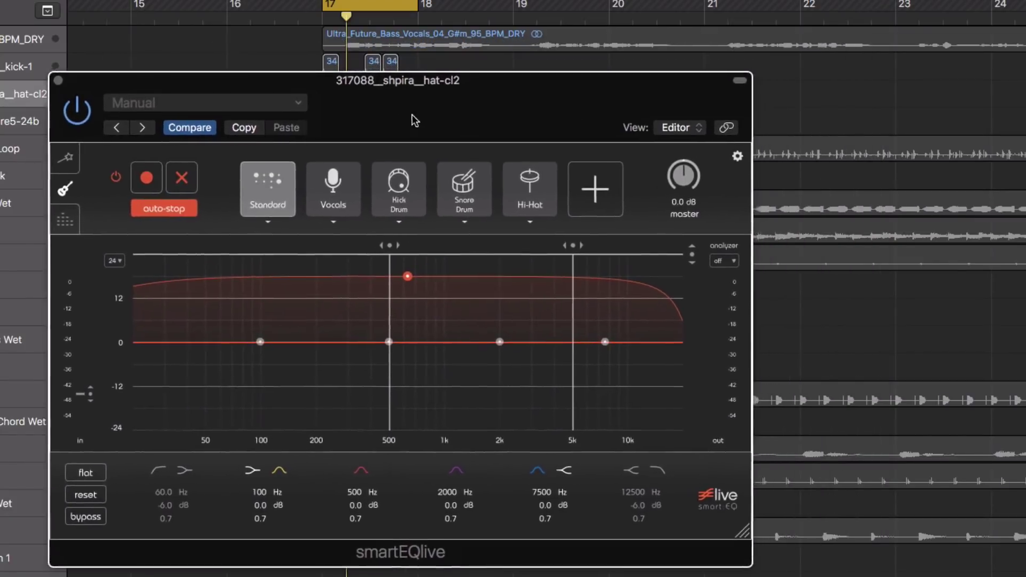
pyautogui.click(522, 196)
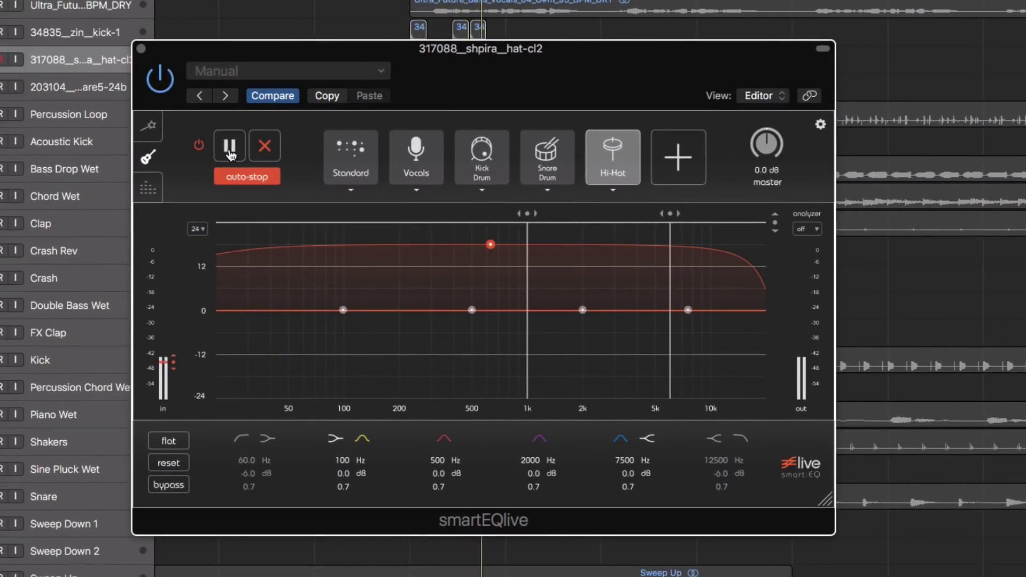
pyautogui.click(229, 147)
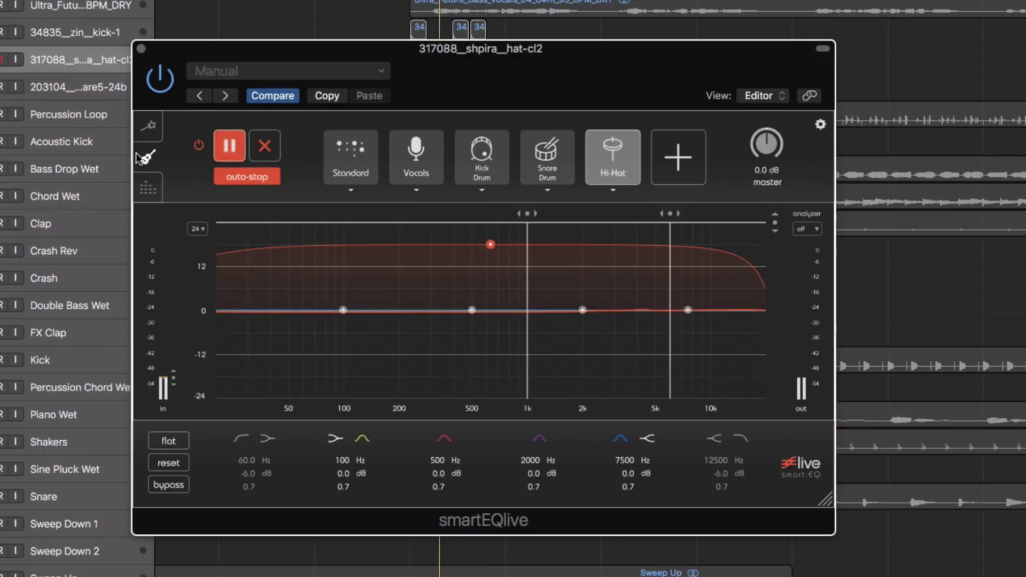
# Compare the learned hi-hat curve by bypassing and re-enabling the EQ, then select the snare track.
pyautogui.click(148, 127)
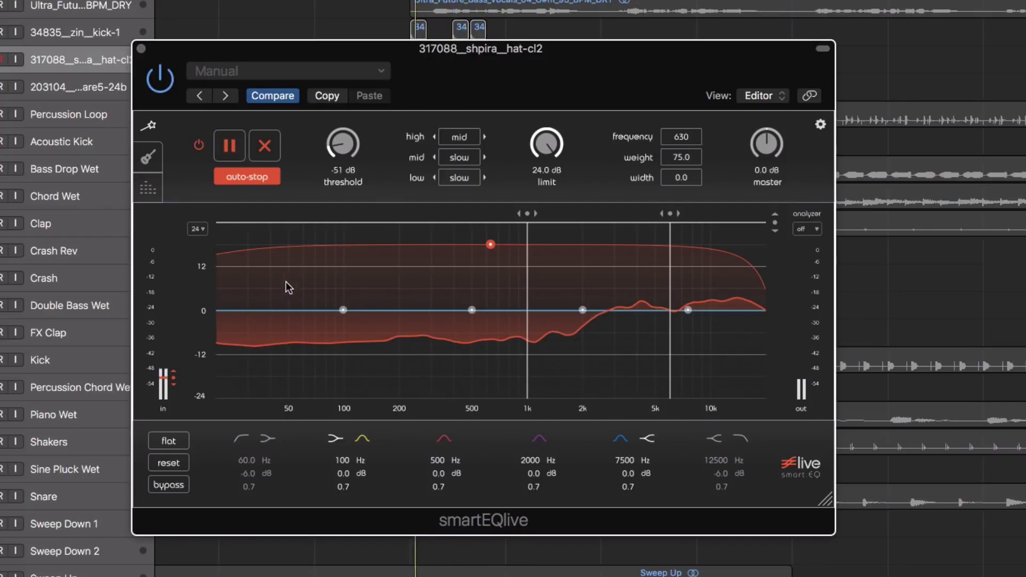
pyautogui.click(160, 485)
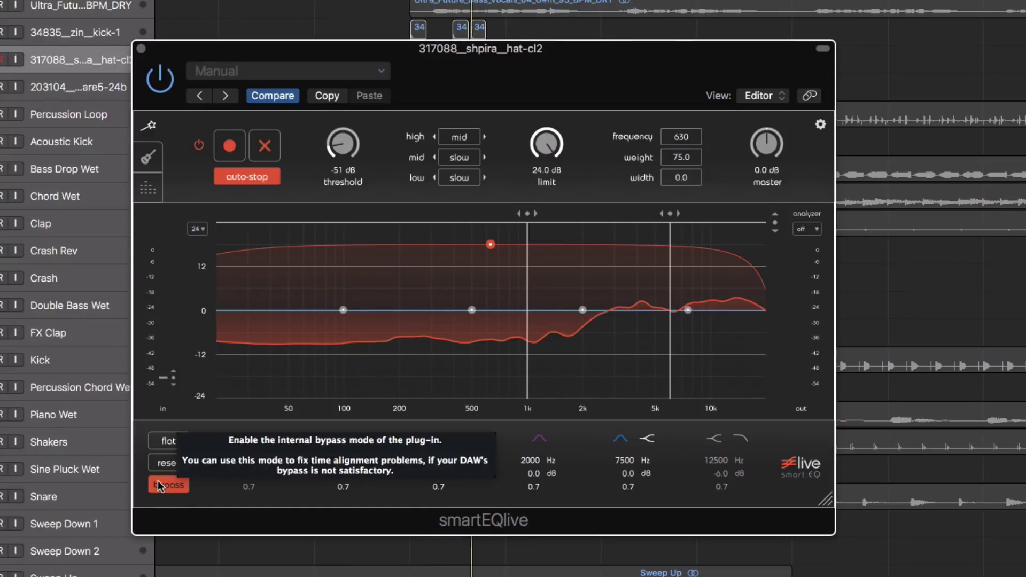
pyautogui.click(160, 485)
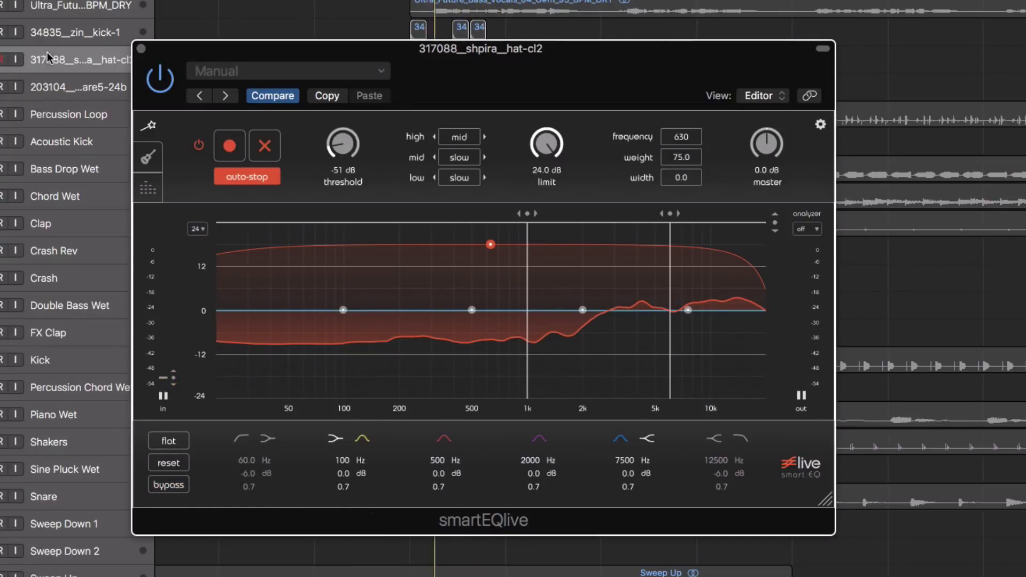
pyautogui.click(42, 86)
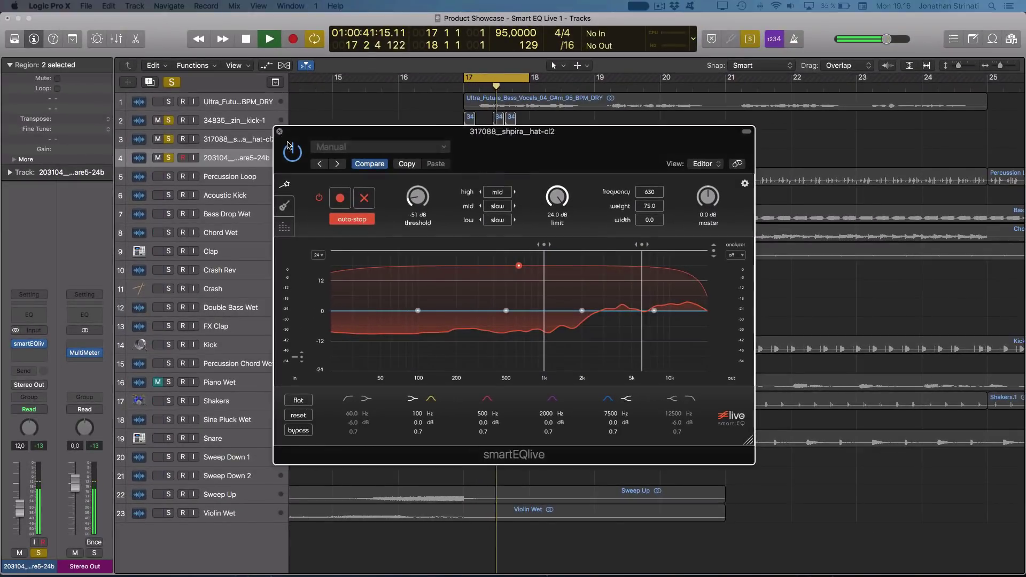
# Bring up the snare's smartEQlive, pick the Snare Drum profile and start learning its curve.
pyautogui.click(279, 132)
pyautogui.moveTo(453, 139); pyautogui.dragTo(468, 137)
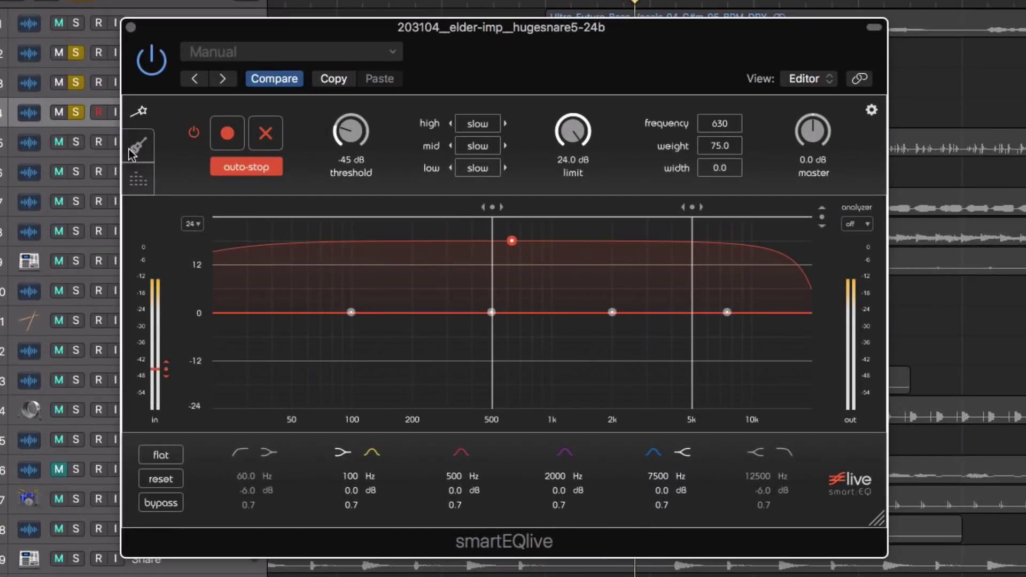
pyautogui.click(180, 164)
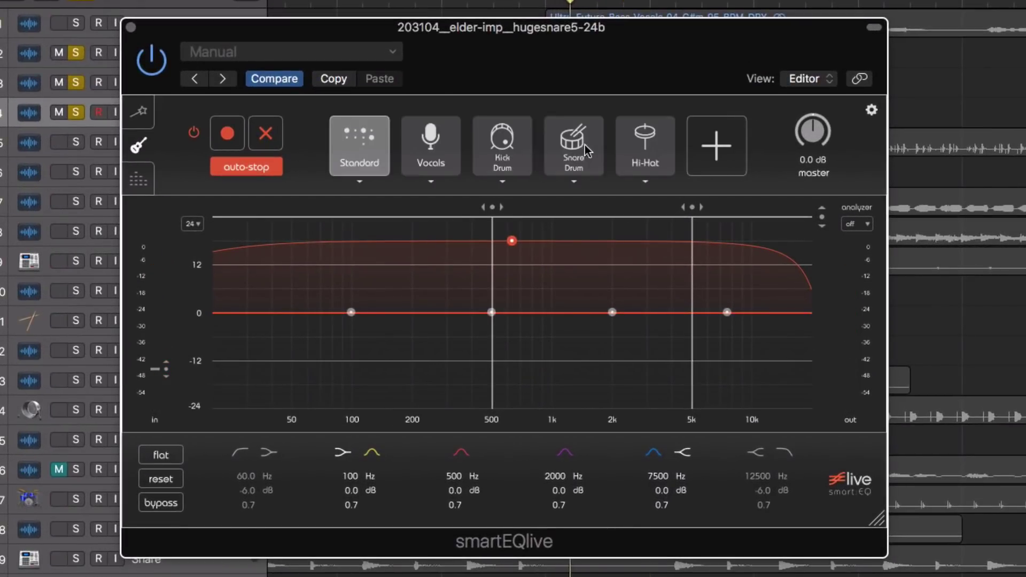
pyautogui.click(559, 153)
pyautogui.click(228, 138)
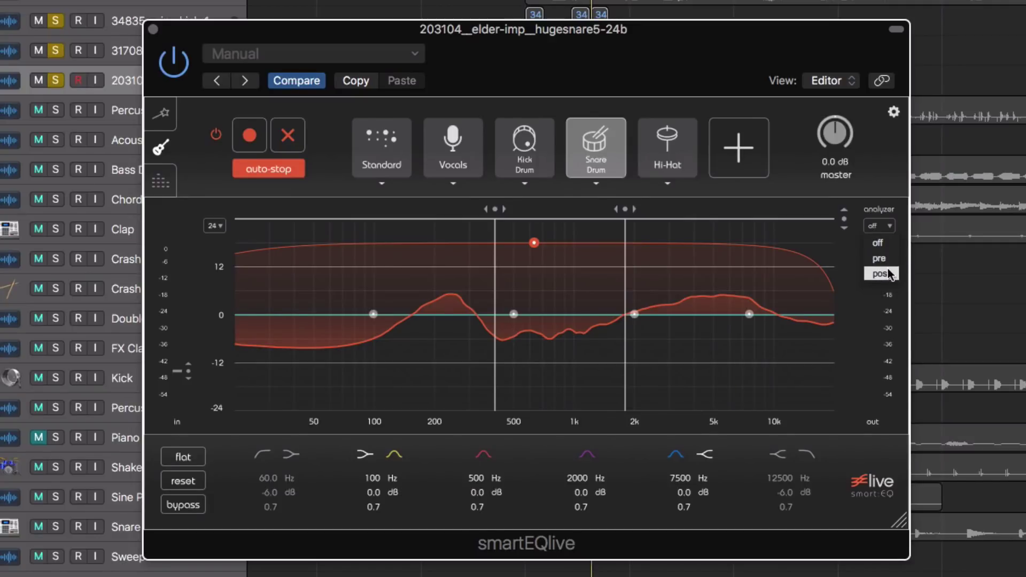
# Set the snare analyzer to post-EQ, stop playback, and return to the threshold and speed settings.
pyautogui.click(886, 261)
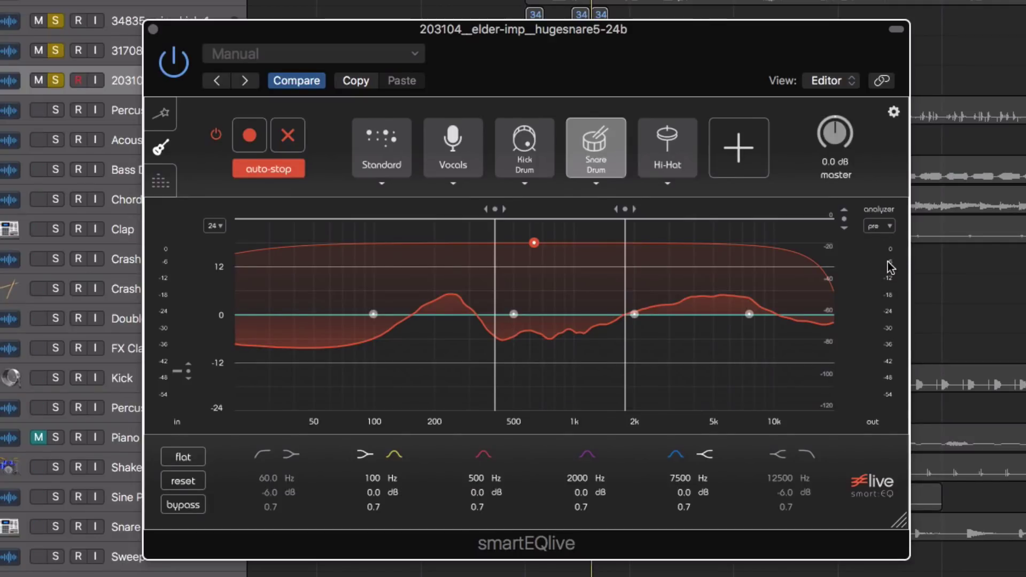
pyautogui.click(882, 227)
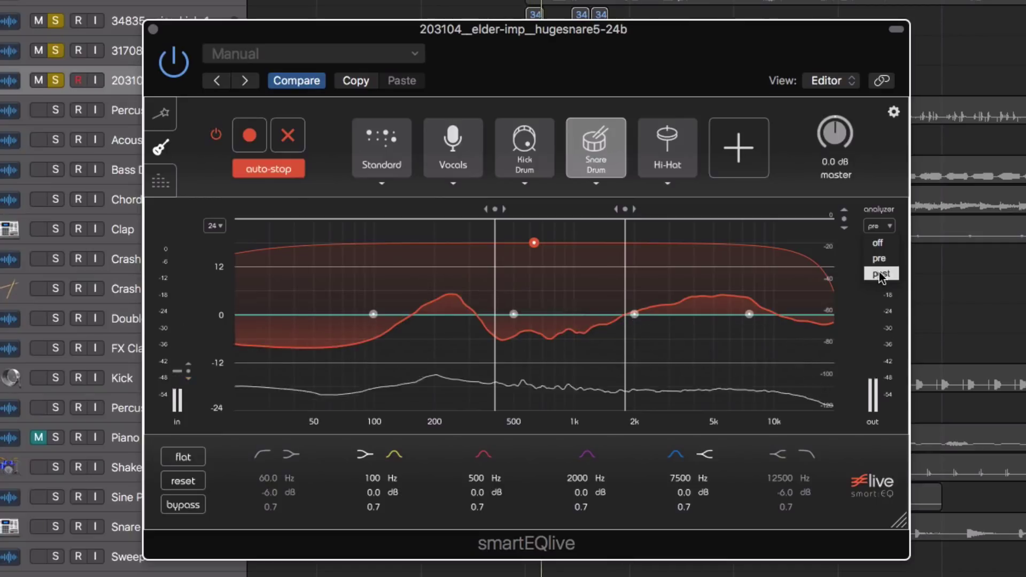
pyautogui.click(879, 270)
pyautogui.press('space')
pyautogui.press('space')
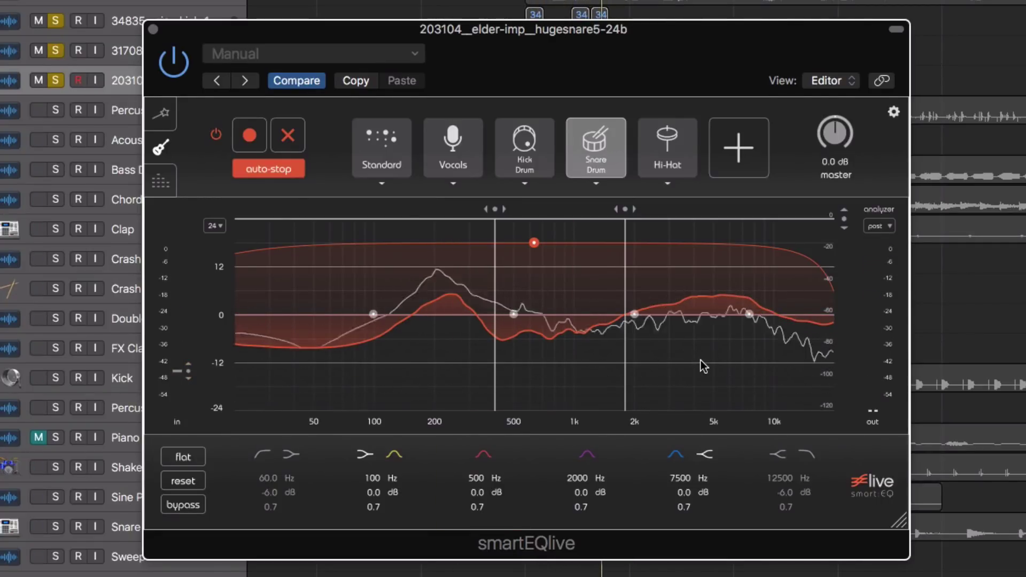
pyautogui.click(161, 113)
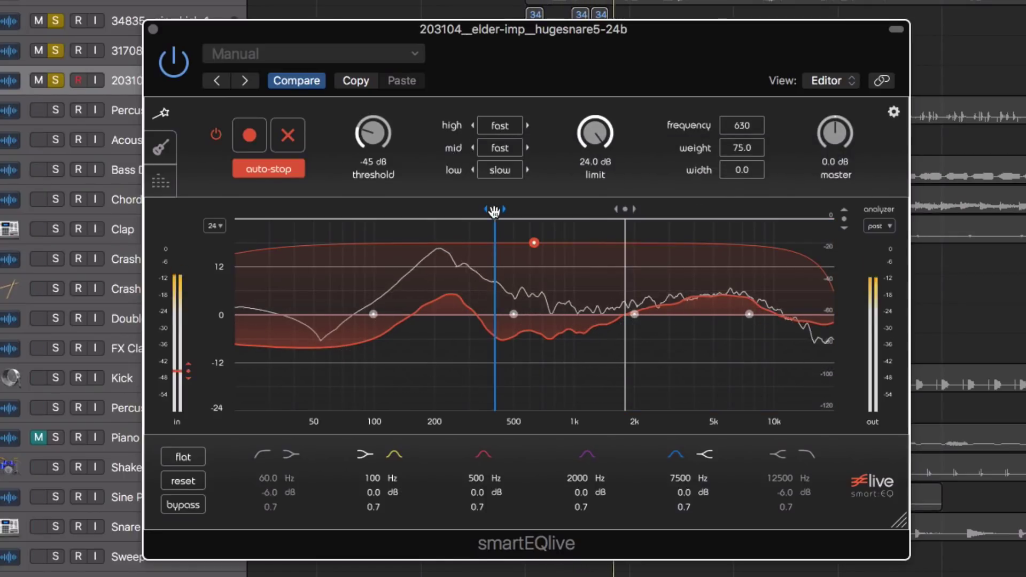
# Move the snare's lower speed split to about 200 Hz and the upper split back to 2 kHz.
pyautogui.moveTo(495, 209)
pyautogui.mouseDown()
pyautogui.moveTo(402, 215)
pyautogui.moveTo(434, 211)
pyautogui.mouseUp()
pyautogui.moveTo(624, 210)
pyautogui.mouseDown()
pyautogui.moveTo(672, 210)
pyautogui.moveTo(645, 209)
pyautogui.mouseUp()
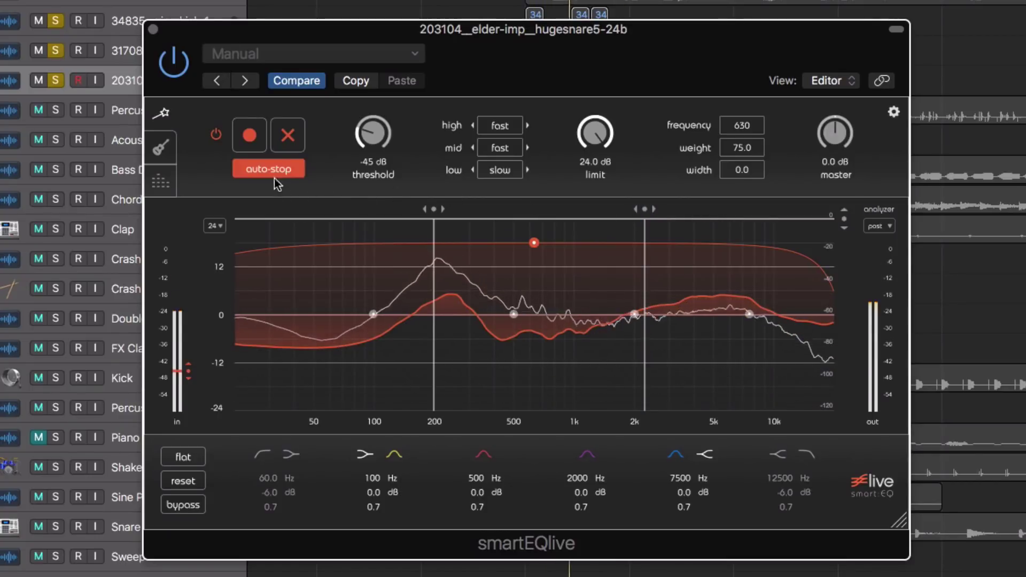
pyautogui.click(248, 140)
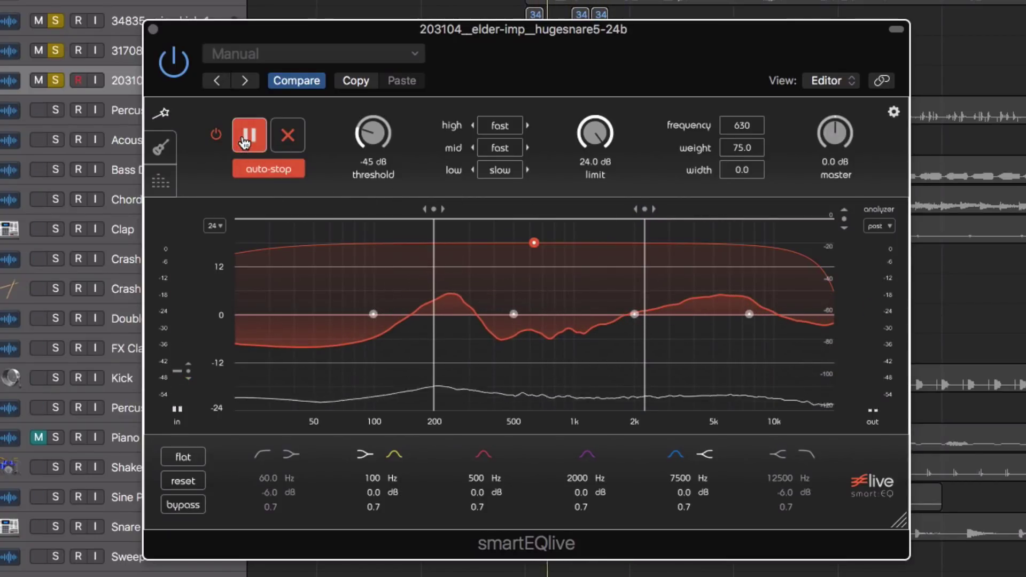
# Pause the snare EQ learning to freeze its curve and close the plugin window.
pyautogui.click(246, 143)
pyautogui.click(246, 144)
pyautogui.click(246, 145)
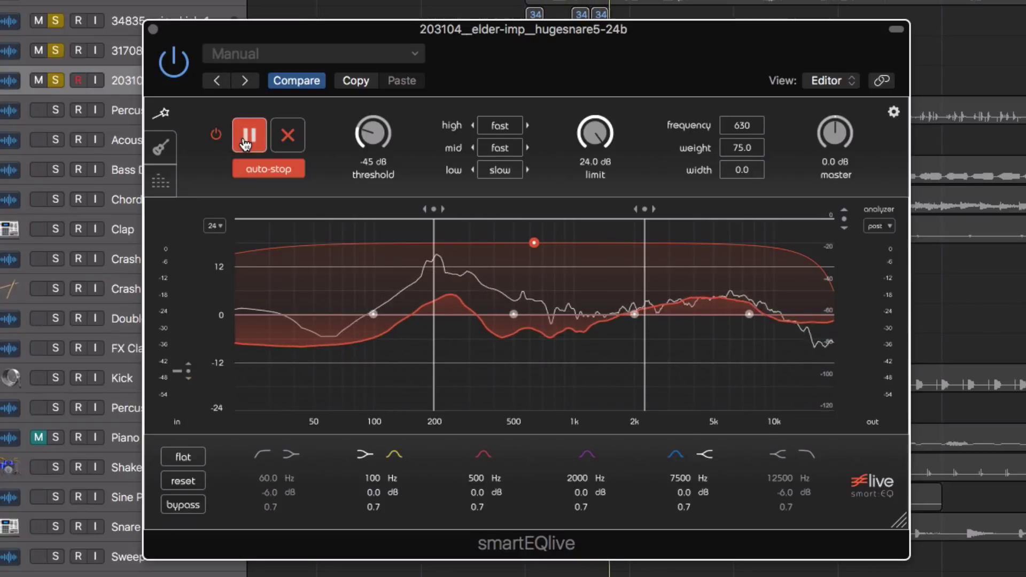
pyautogui.click(248, 148)
pyautogui.click(249, 151)
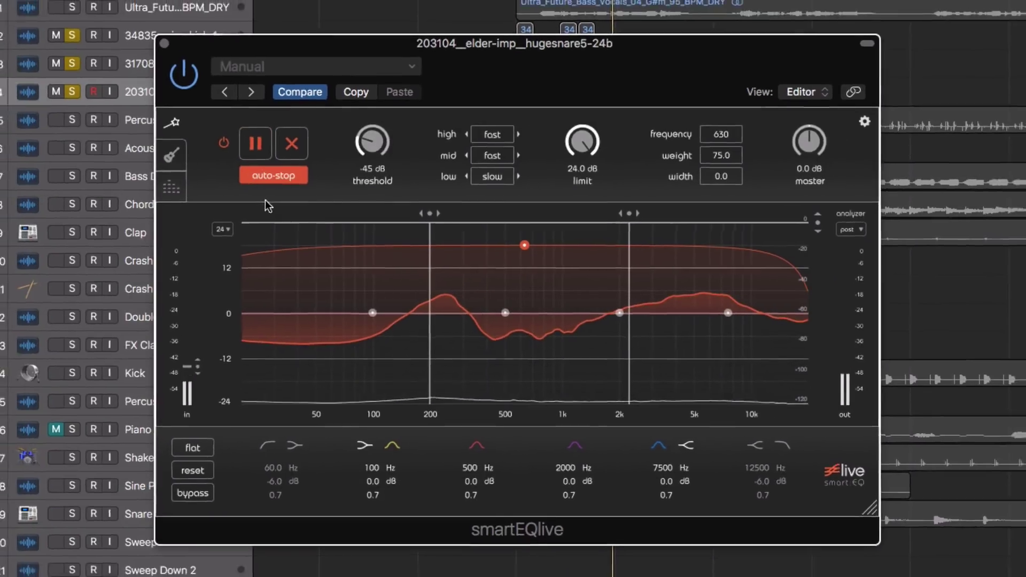
pyautogui.click(165, 43)
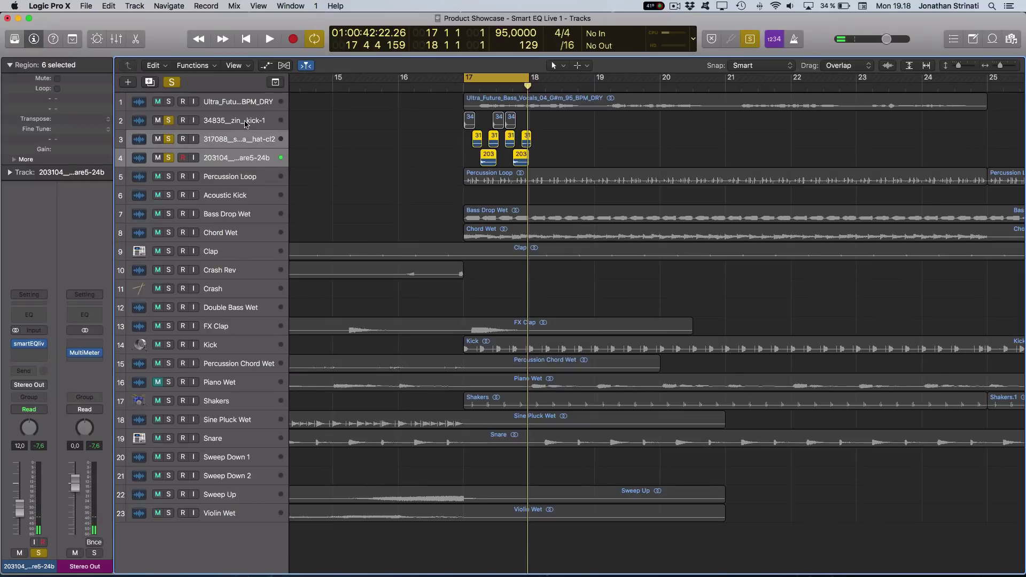
# Add the kick regions to the selection, open the mixer with X, play, and reopen the snare's smartEQlive.
pyautogui.click(245, 125)
pyautogui.press('x')
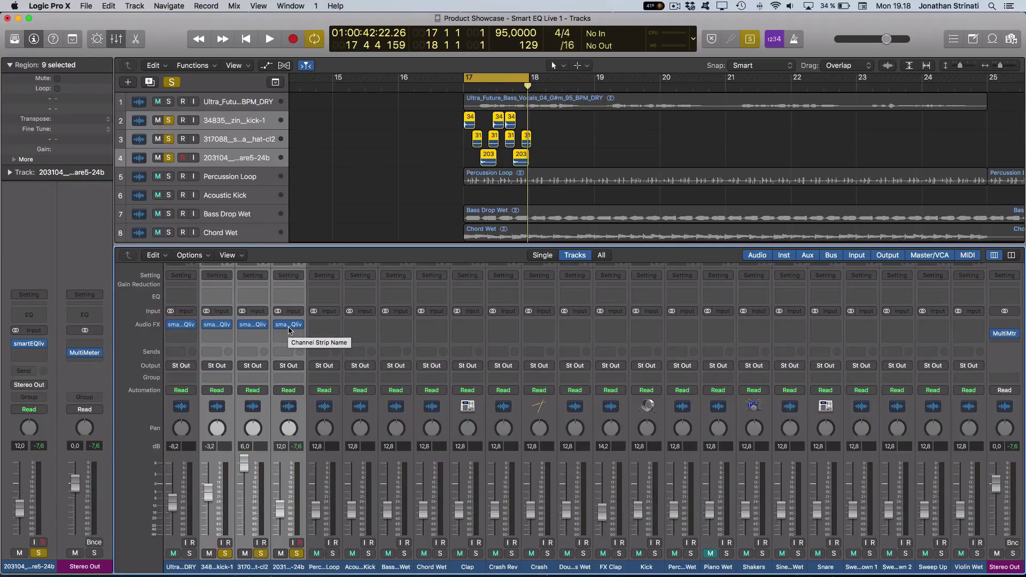
pyautogui.press('space')
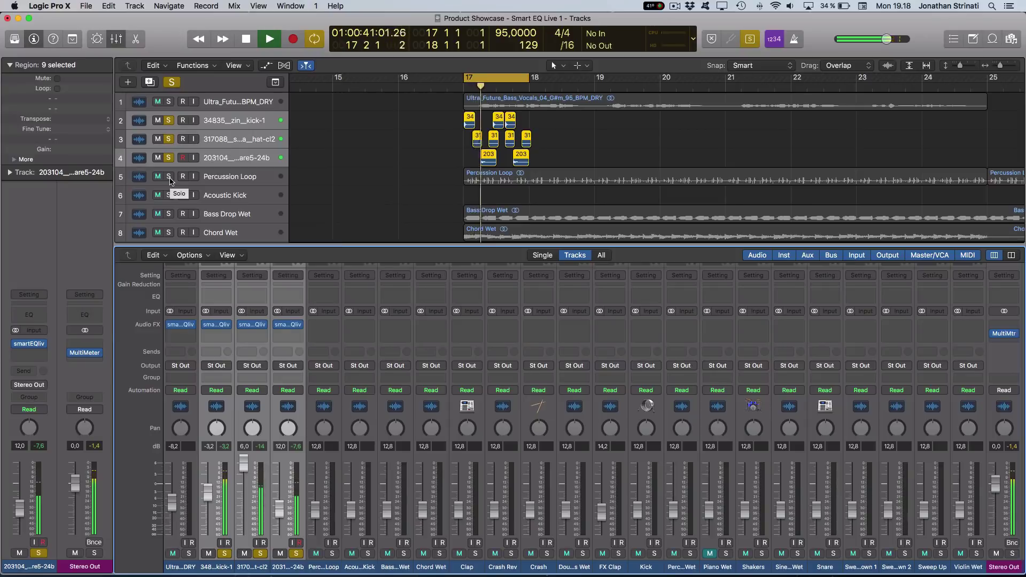
pyautogui.press('v')
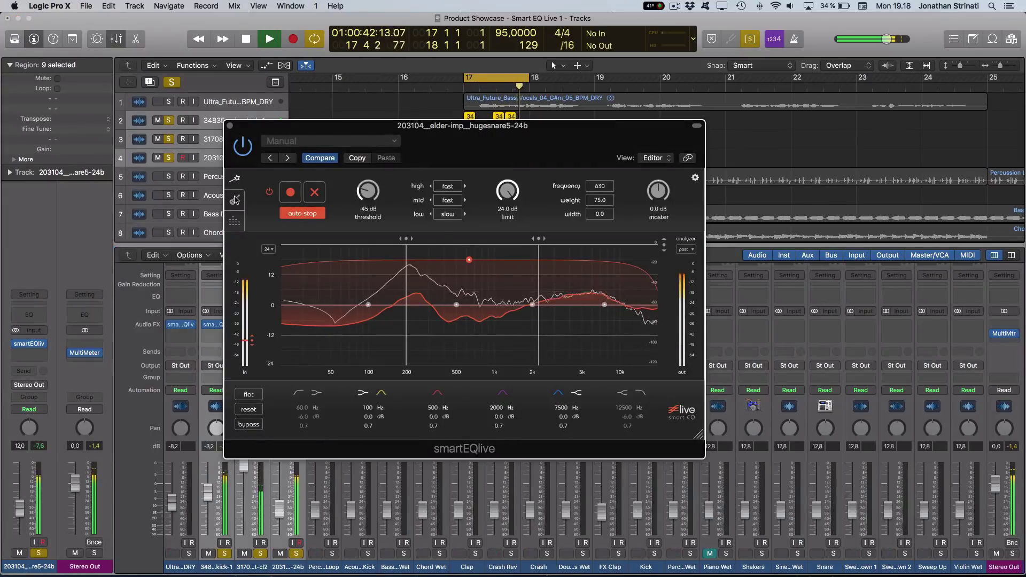
# Browse the snare smartEQlive's instrument profile list, then close the plugin window.
pyautogui.click(233, 202)
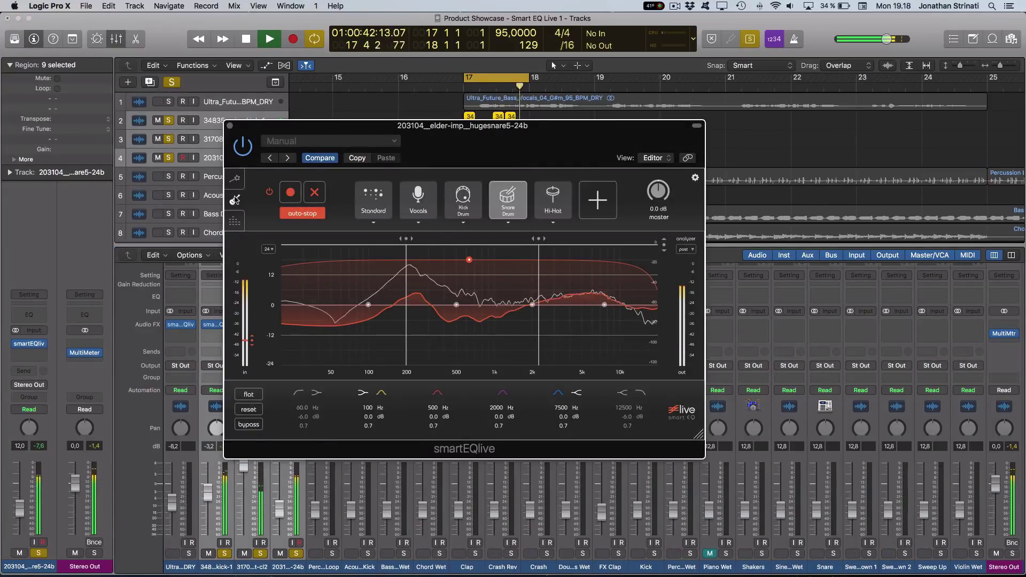
pyautogui.click(374, 223)
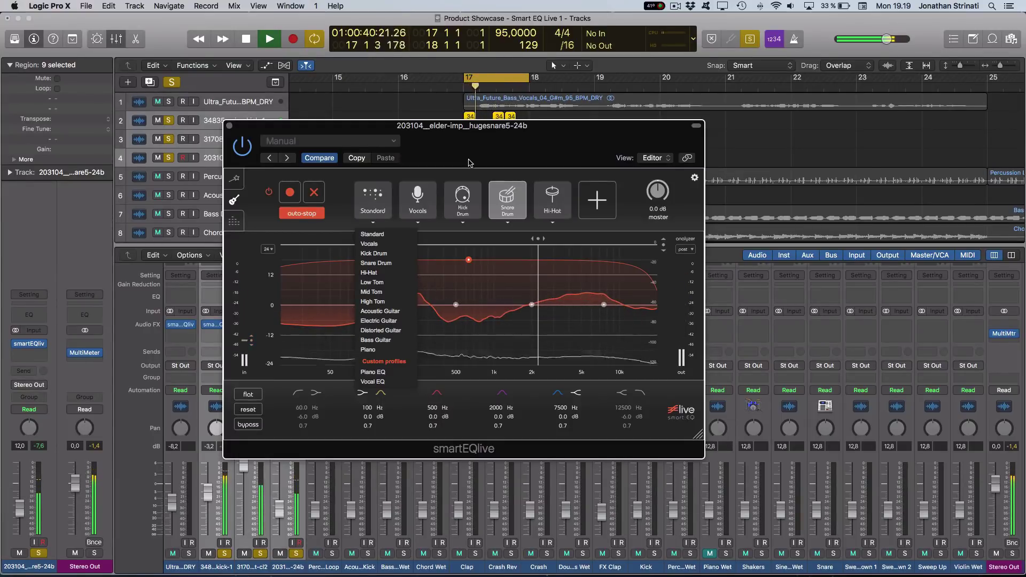
pyautogui.click(229, 127)
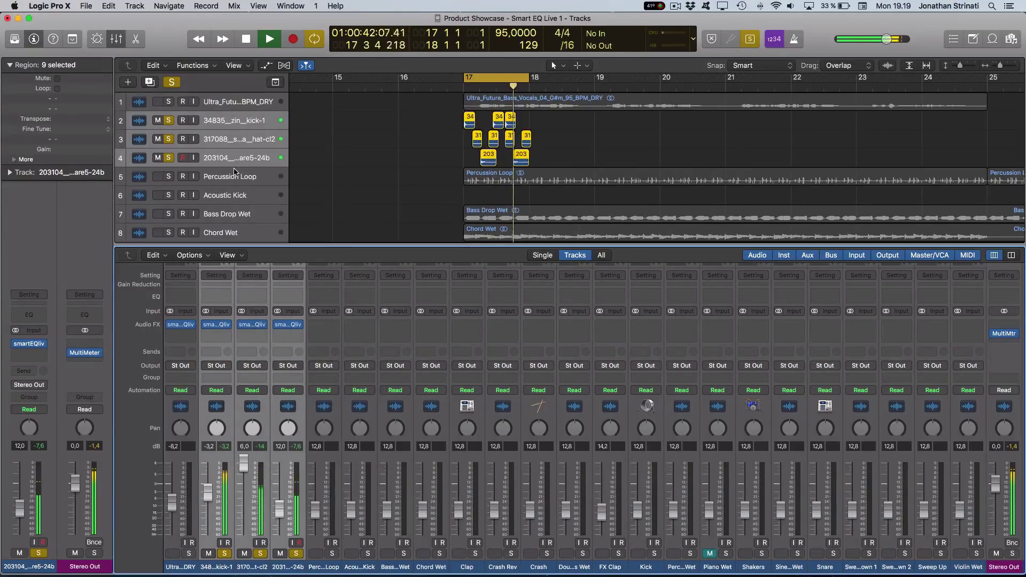
# Solo track 5 Percussion Loop and marquee-select its region in the tracks area.
pyautogui.click(169, 178)
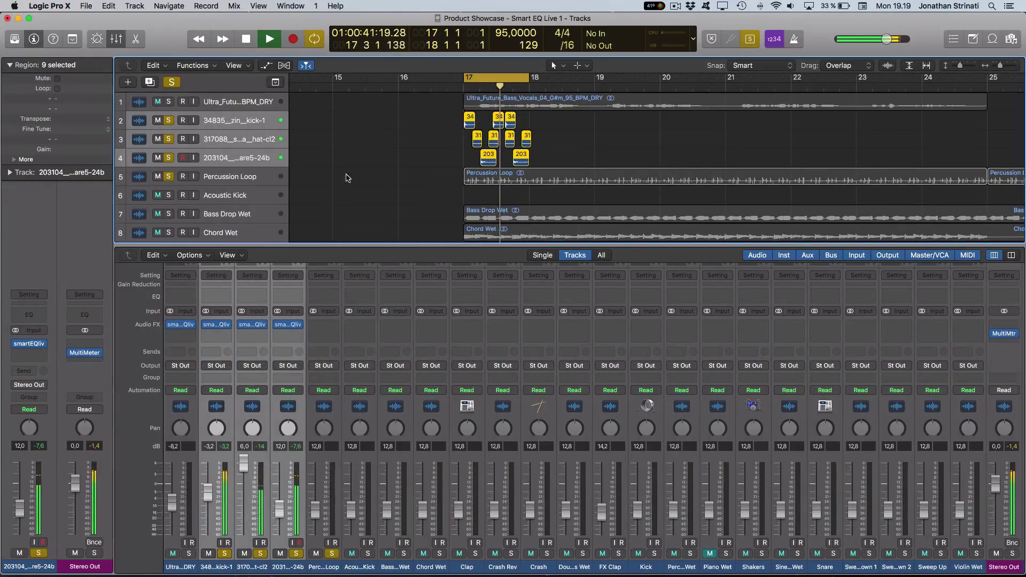
pyautogui.moveTo(401, 189); pyautogui.dragTo(503, 188)
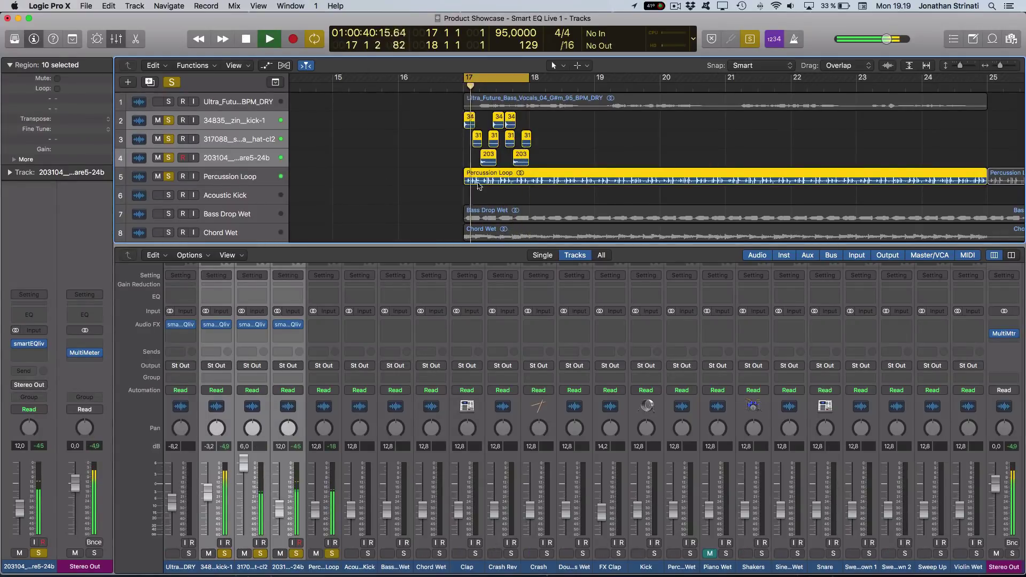
pyautogui.scroll(-2, 474, 188)
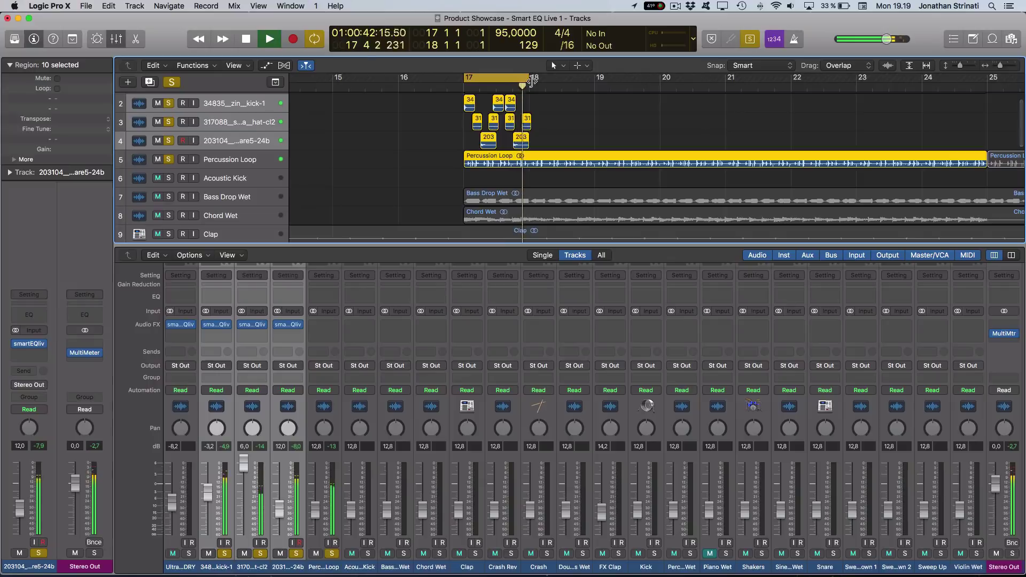